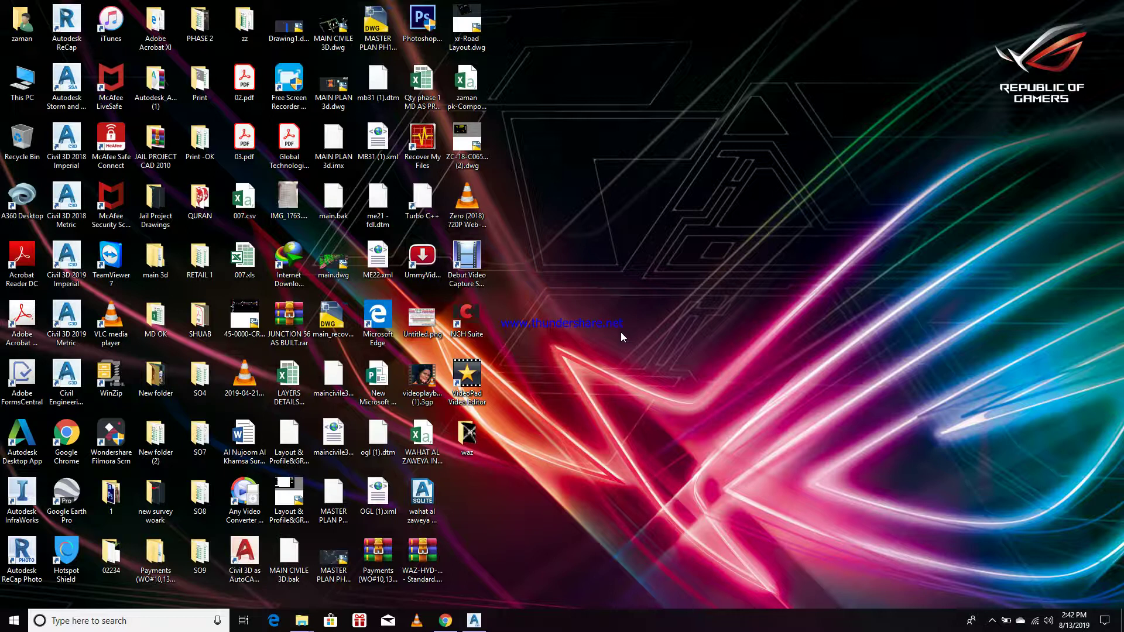
# Step: Switch to the MAIN CIVILE 3D drawing in Civil 3D and launch Autodesk InfraWorks from it
pyautogui.moveTo(479, 628)
pyautogui.click(475, 625)
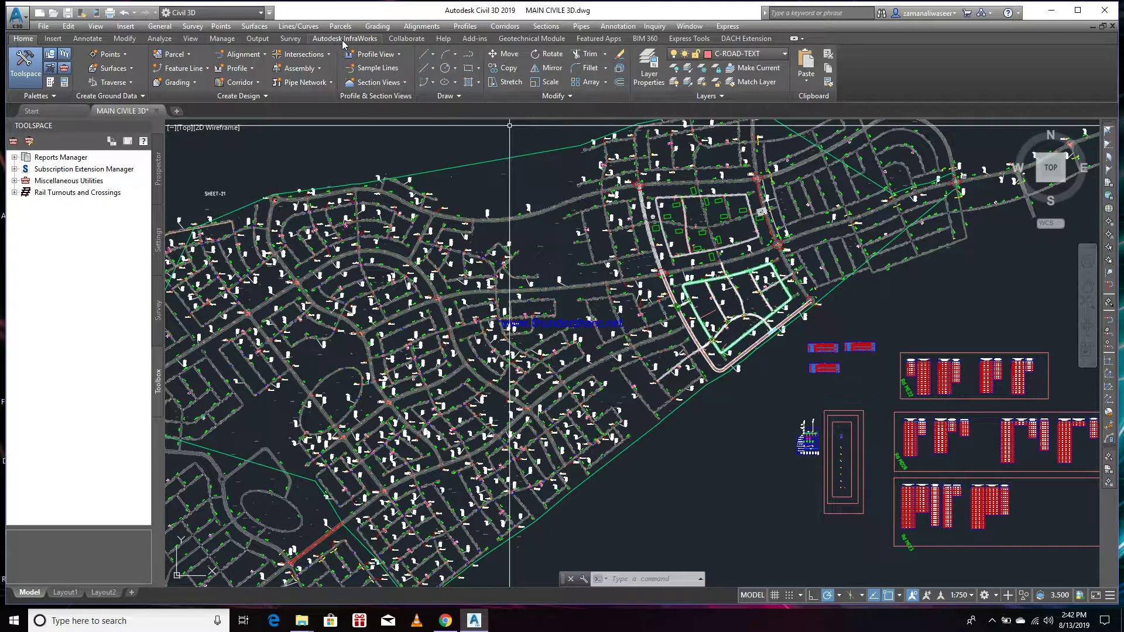
pyautogui.click(344, 39)
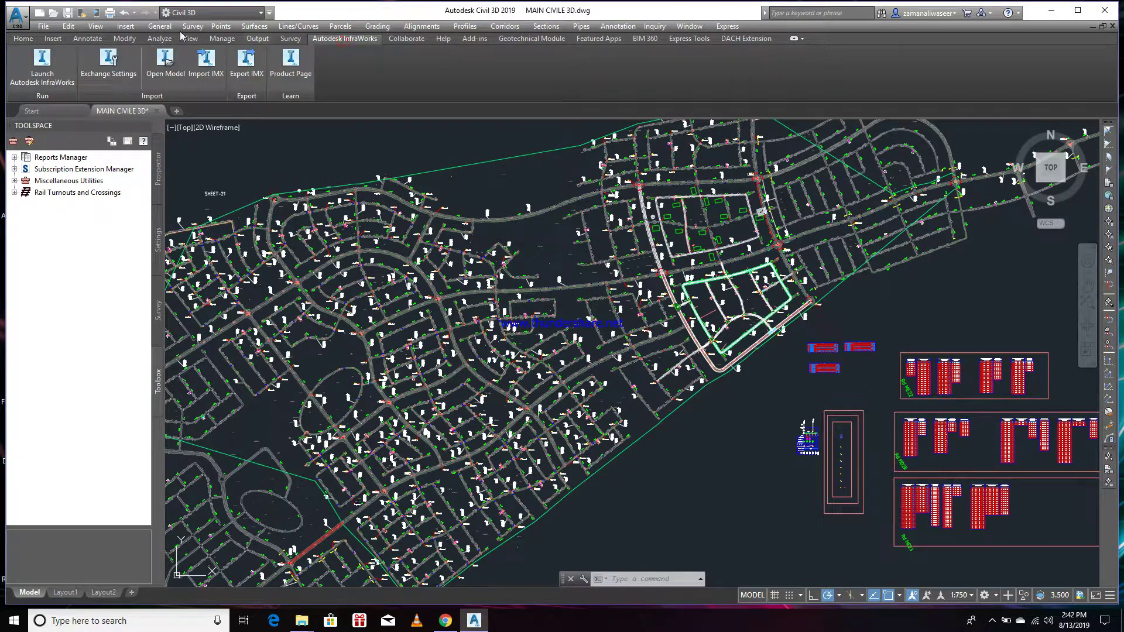
pyautogui.click(46, 72)
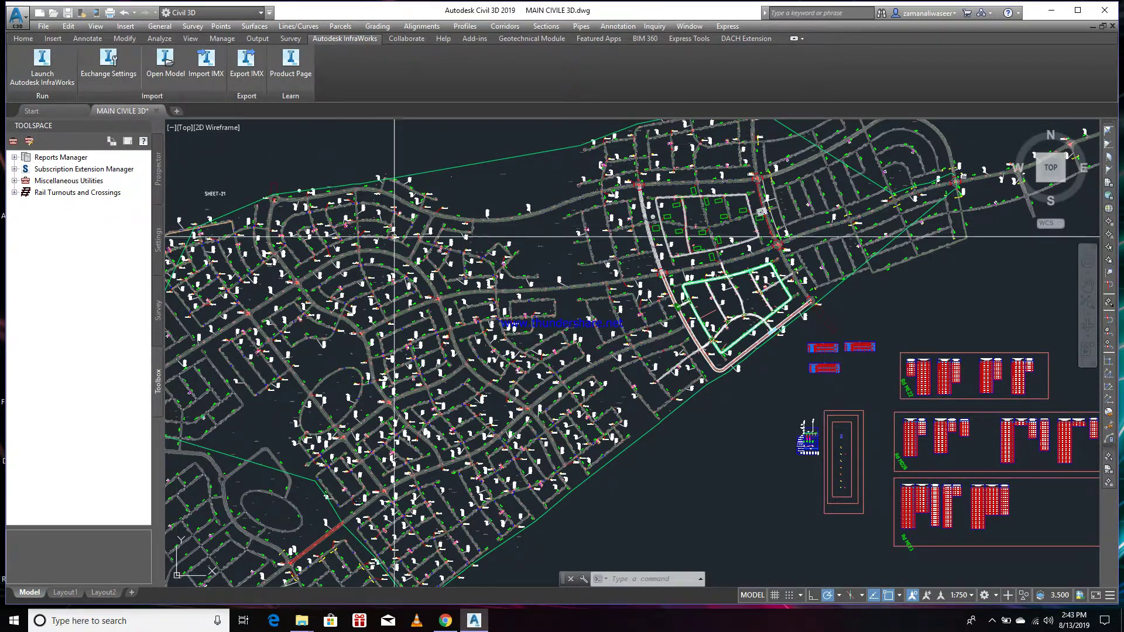
pyautogui.click(49, 69)
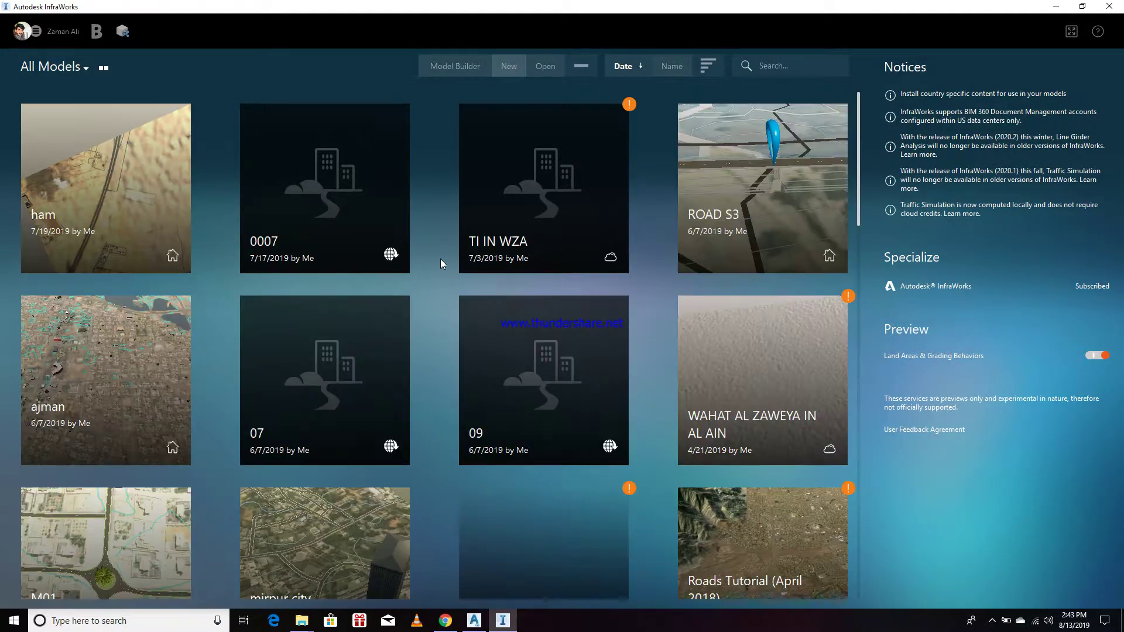
# Step: Browse the InfraWorks model gallery and open the WAHAT AL ZAWEYA IN AL AIN model
pyautogui.scroll(-4, 124, 223)
pyautogui.scroll(5, 134, 293)
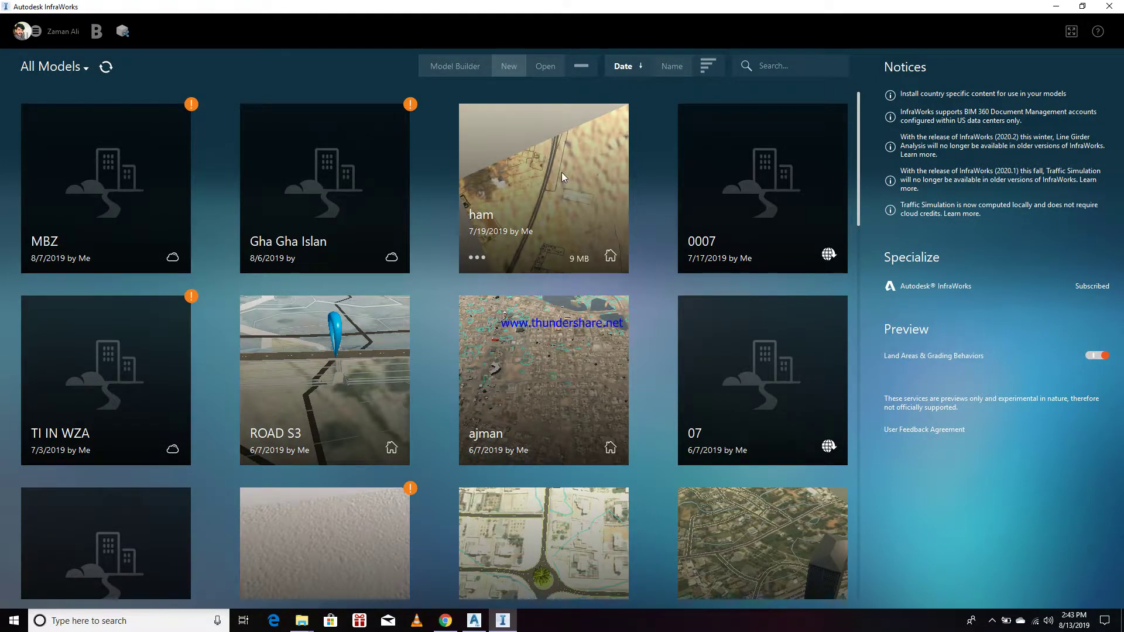
pyautogui.scroll(-12, 561, 172)
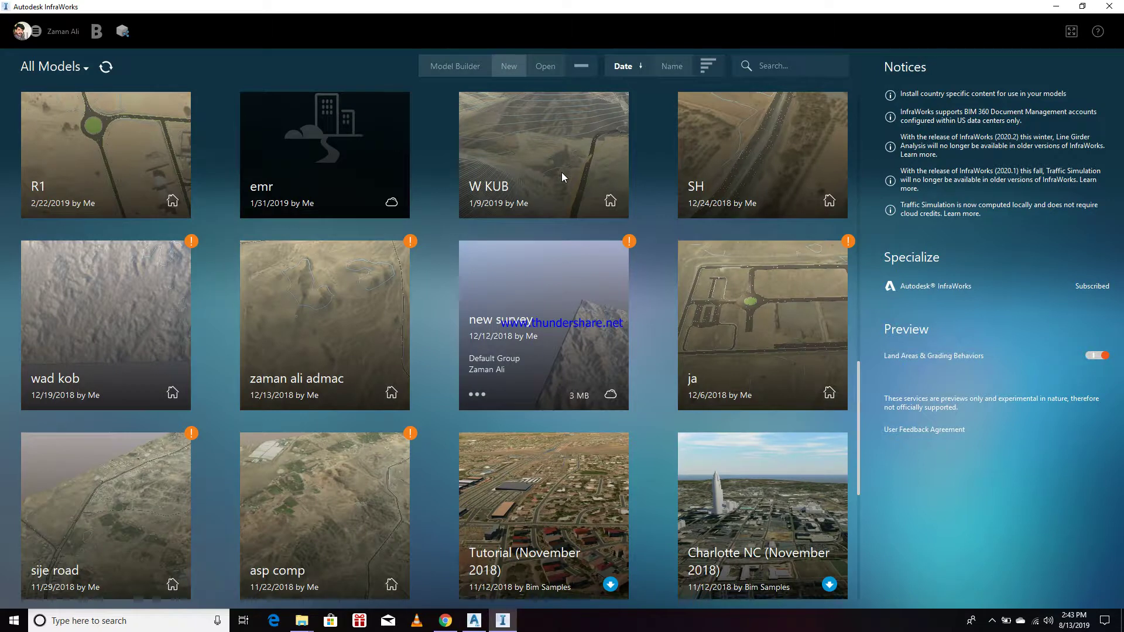
pyautogui.scroll(-3, 561, 172)
pyautogui.scroll(15, 561, 172)
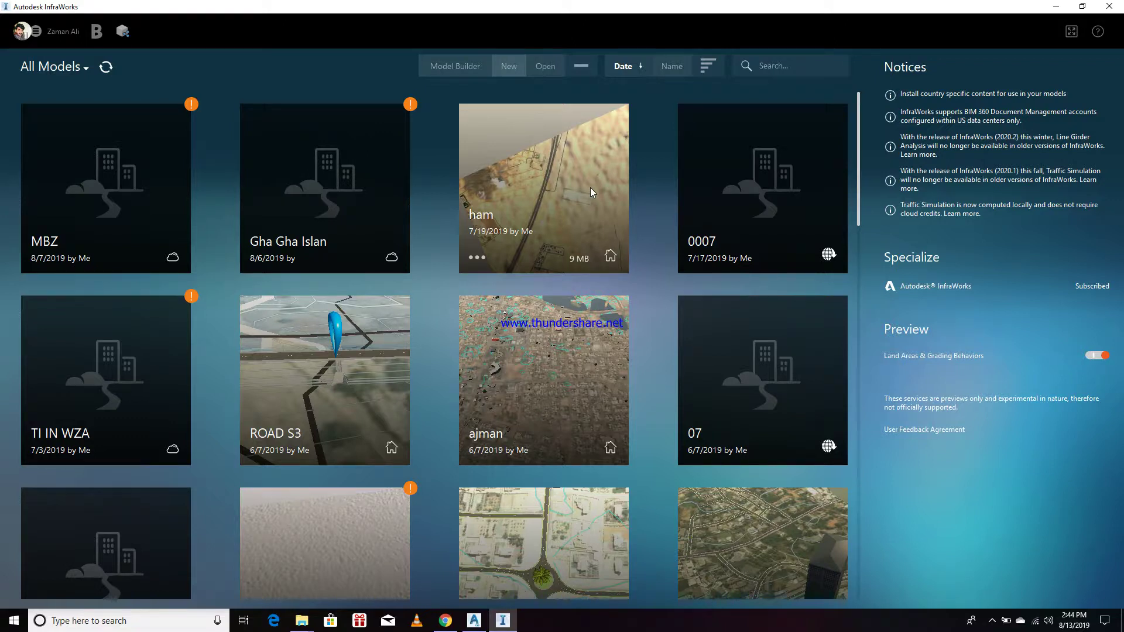
pyautogui.scroll(-12, 448, 266)
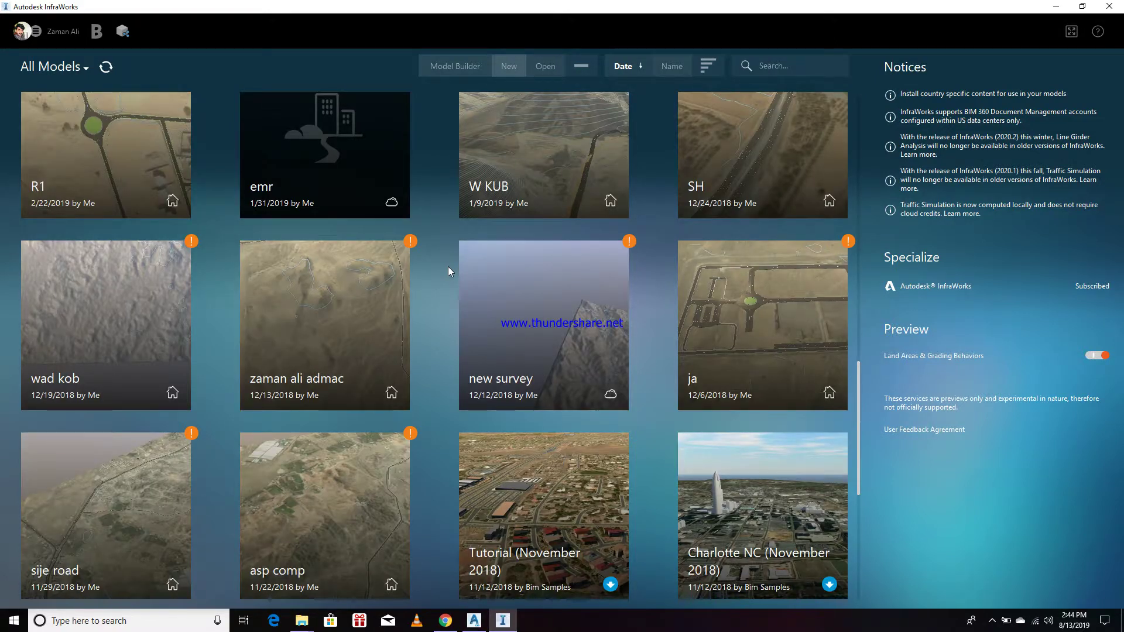
pyautogui.scroll(-5, 448, 266)
pyautogui.scroll(15, 386, 264)
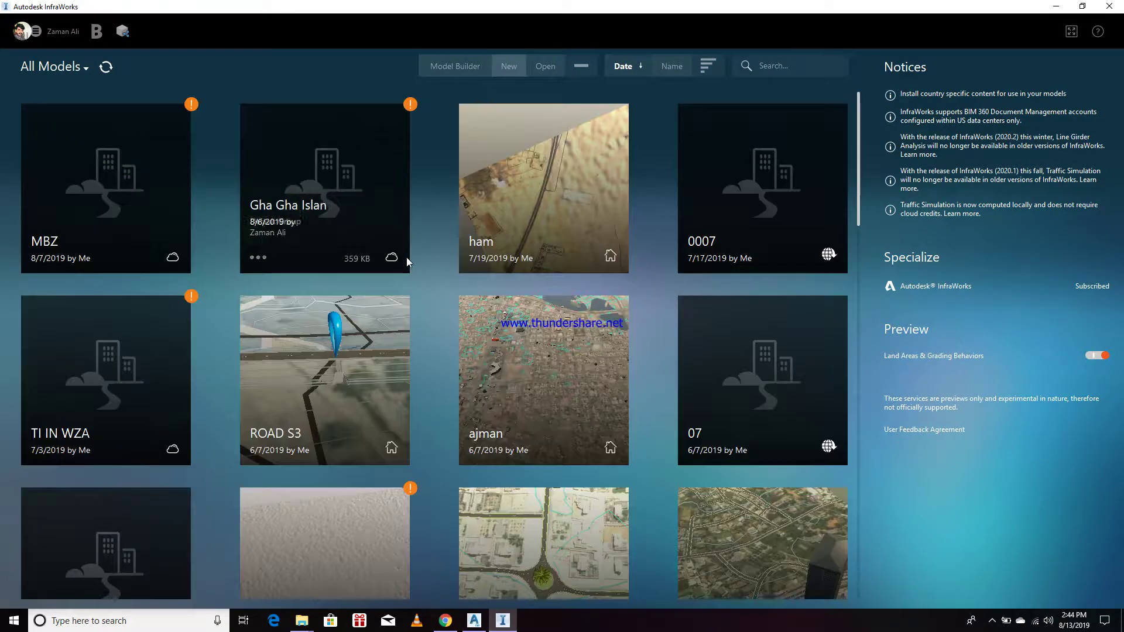
pyautogui.click(311, 549)
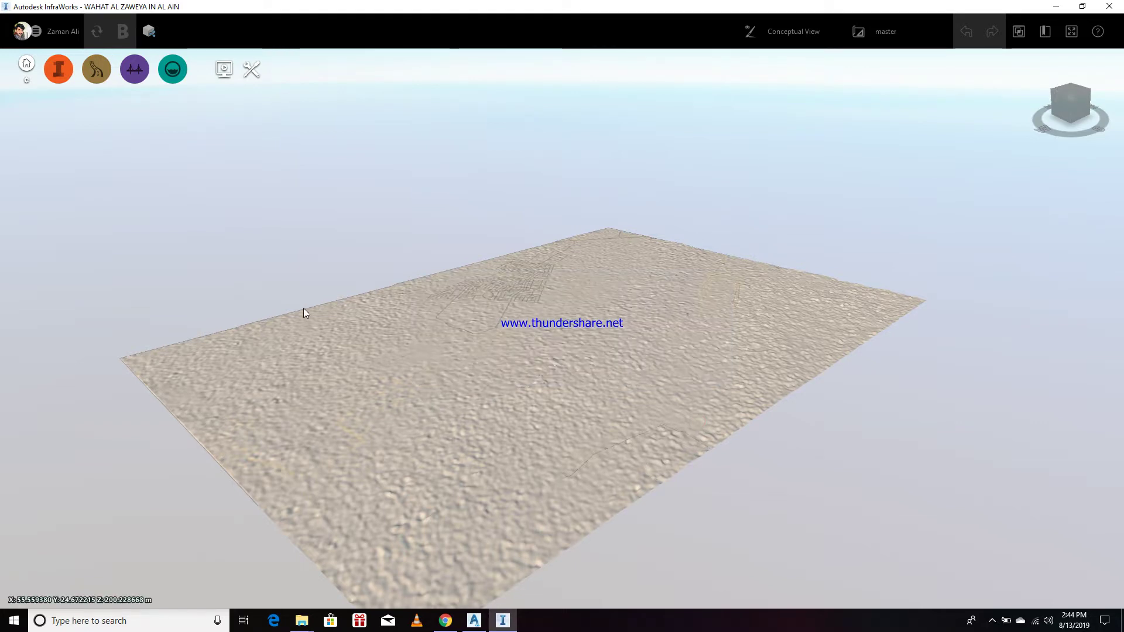
# Step: Look over the model's road network and open its list of data sources
pyautogui.moveTo(648, 350); pyautogui.dragTo(476, 488)
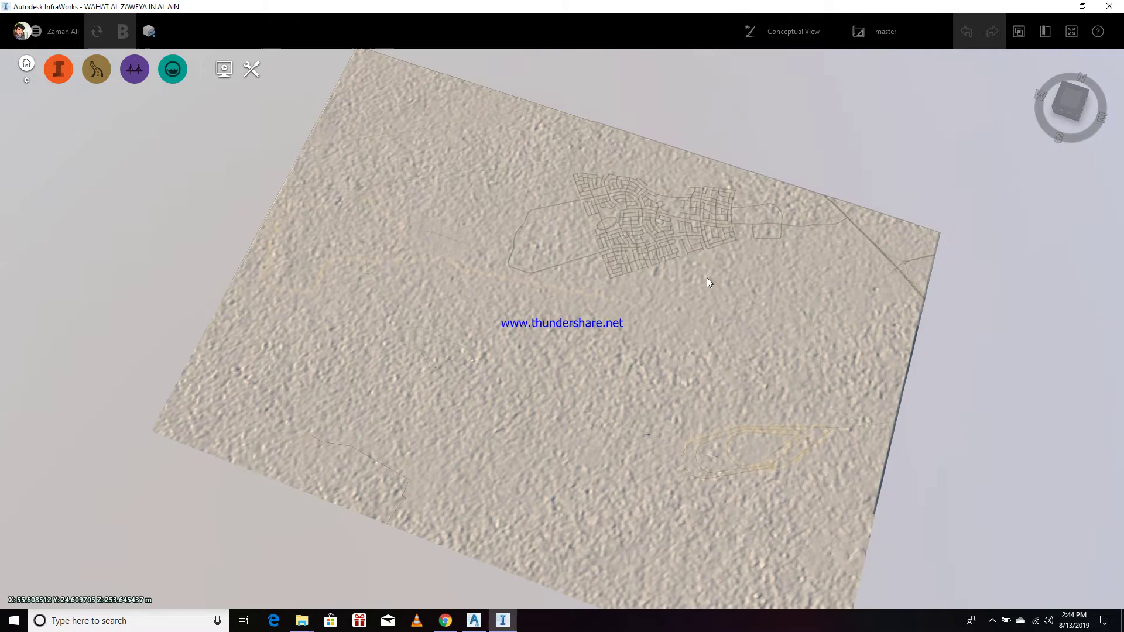
pyautogui.scroll(6, 747, 188)
pyautogui.scroll(5, 599, 272)
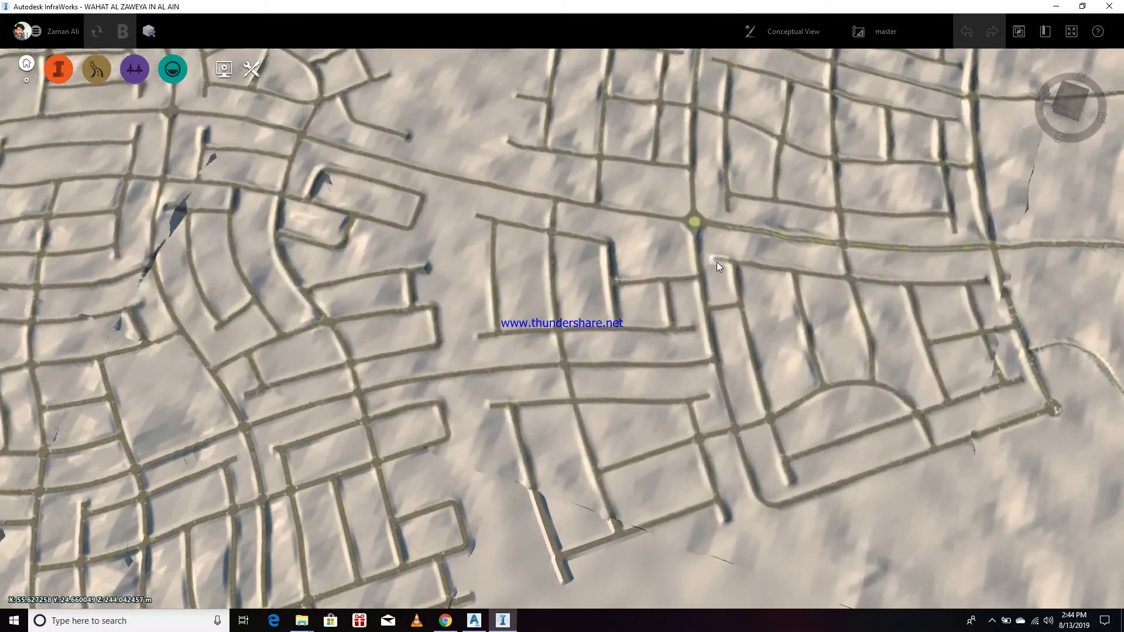
pyautogui.scroll(-8, 613, 326)
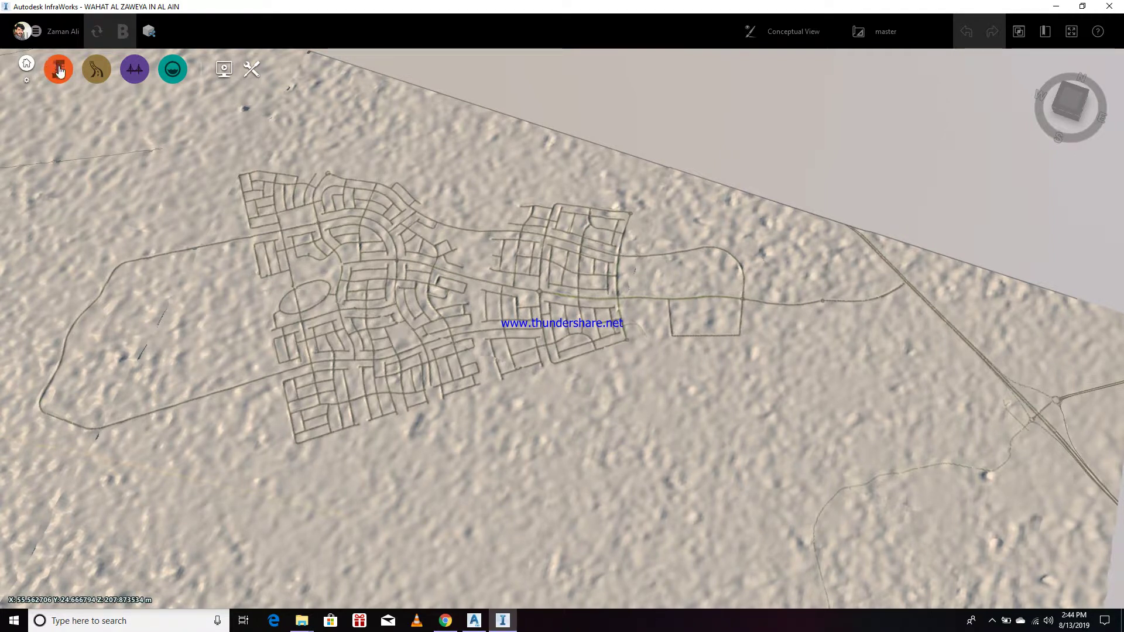
pyautogui.moveTo(59, 71)
pyautogui.click(100, 74)
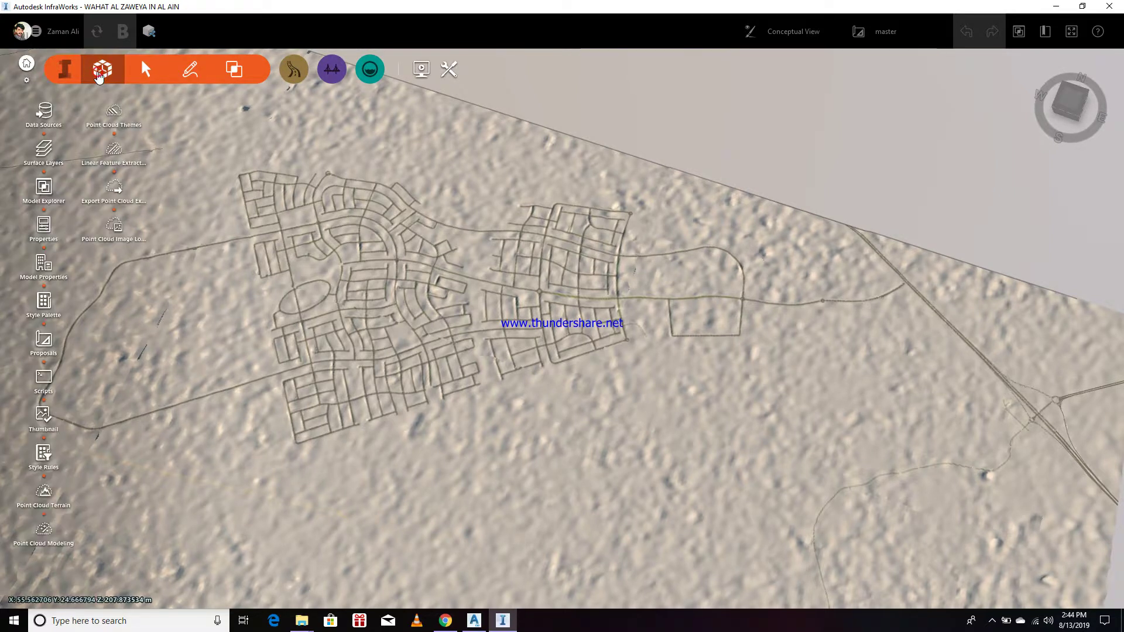
pyautogui.click(44, 112)
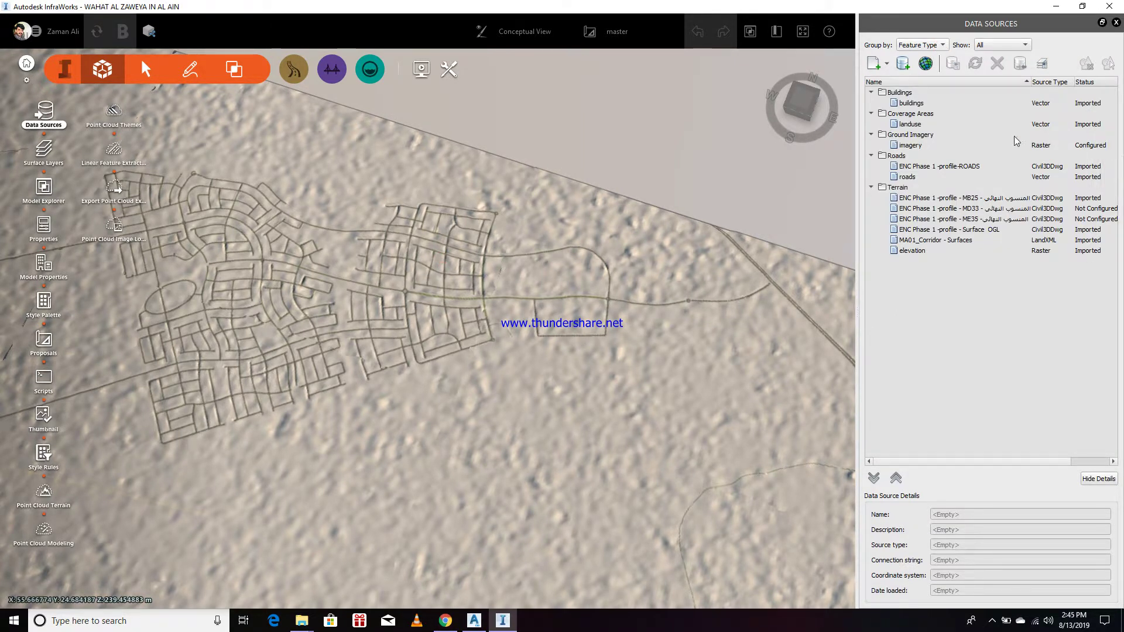
# Step: Remove the ENC Phase 1 profile terrain data sources MB25, MD33 and ME35 together with their associated features
pyautogui.click(935, 200)
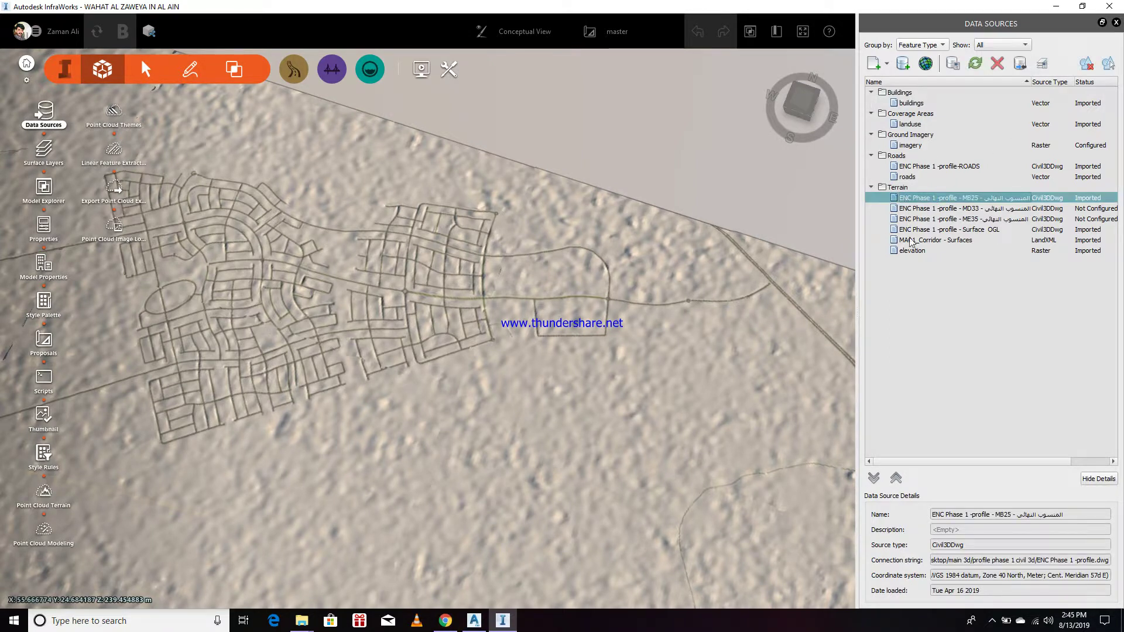
pyautogui.click(997, 63)
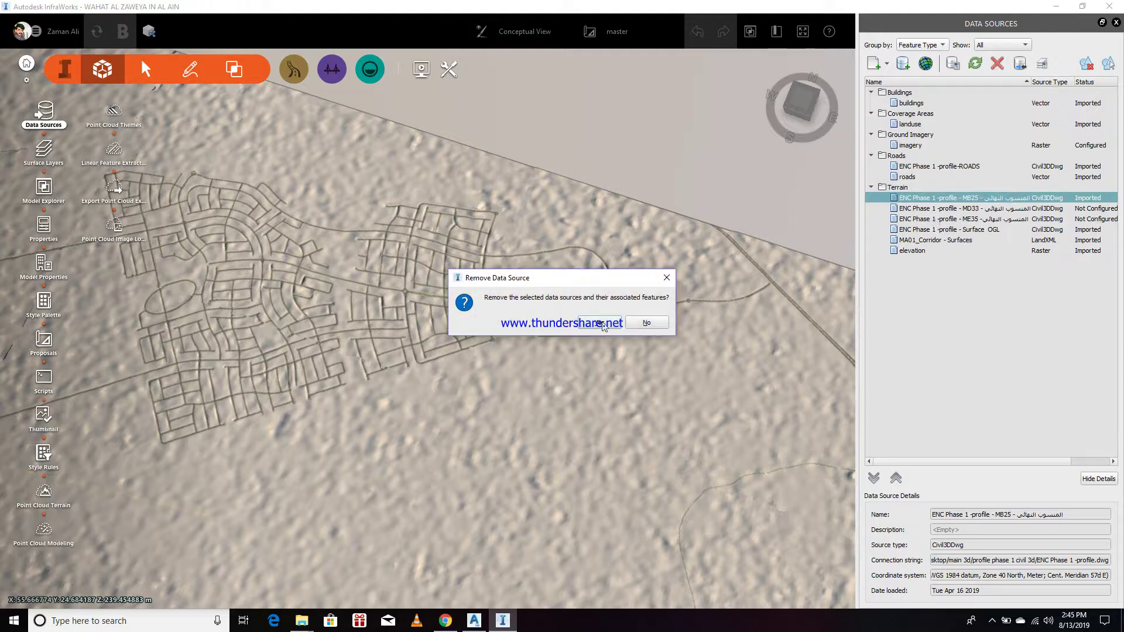
pyautogui.click(605, 326)
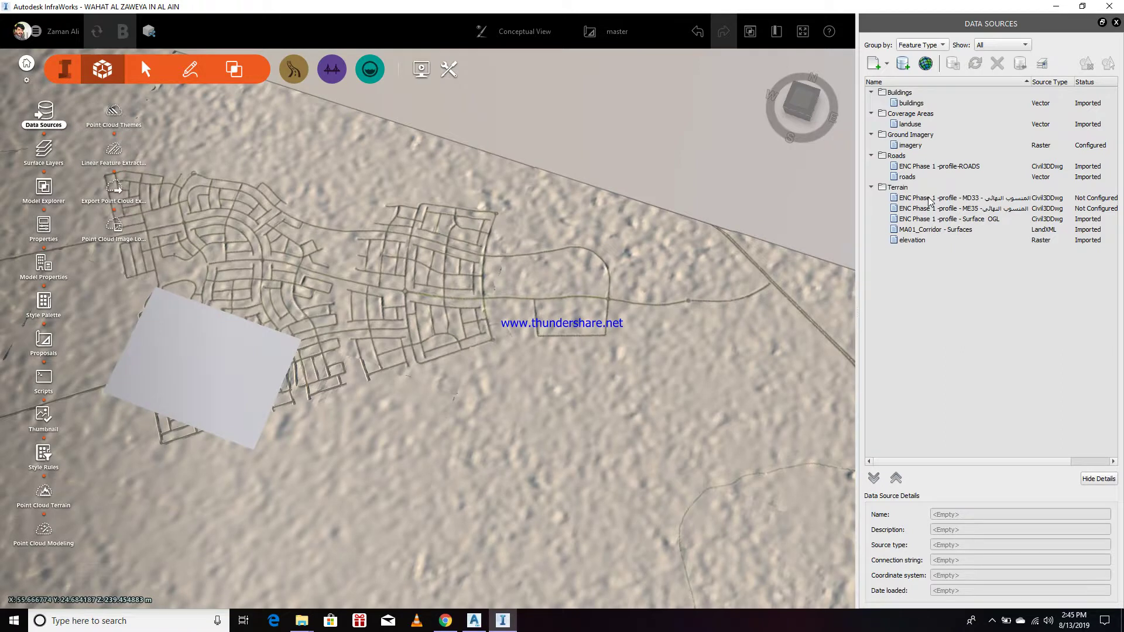
pyautogui.click(929, 199)
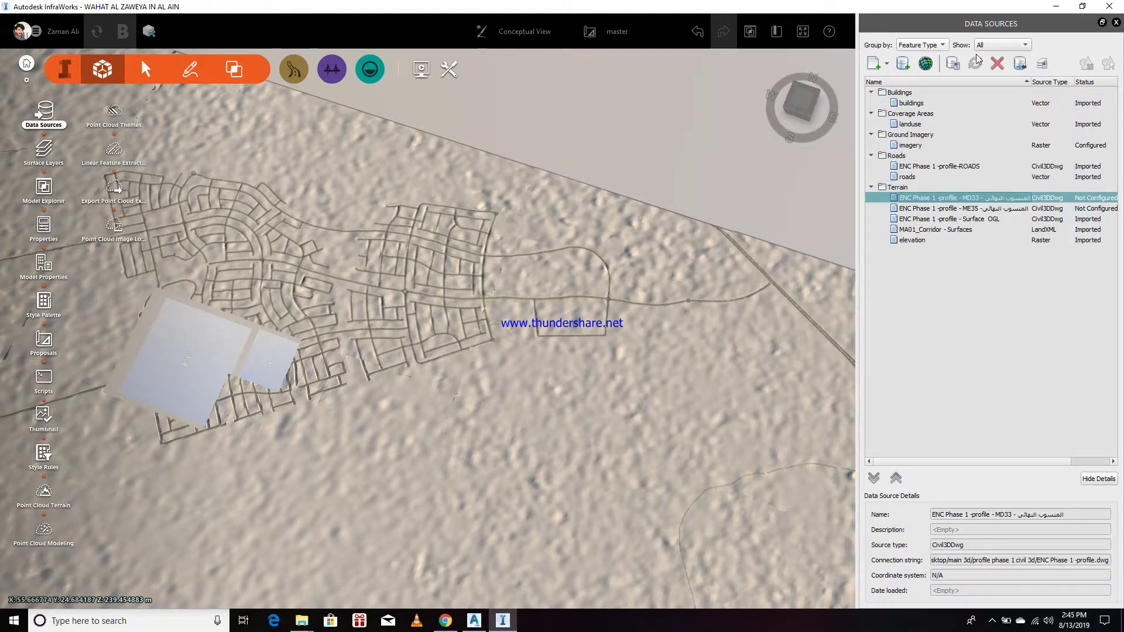
pyautogui.click(998, 64)
pyautogui.click(586, 319)
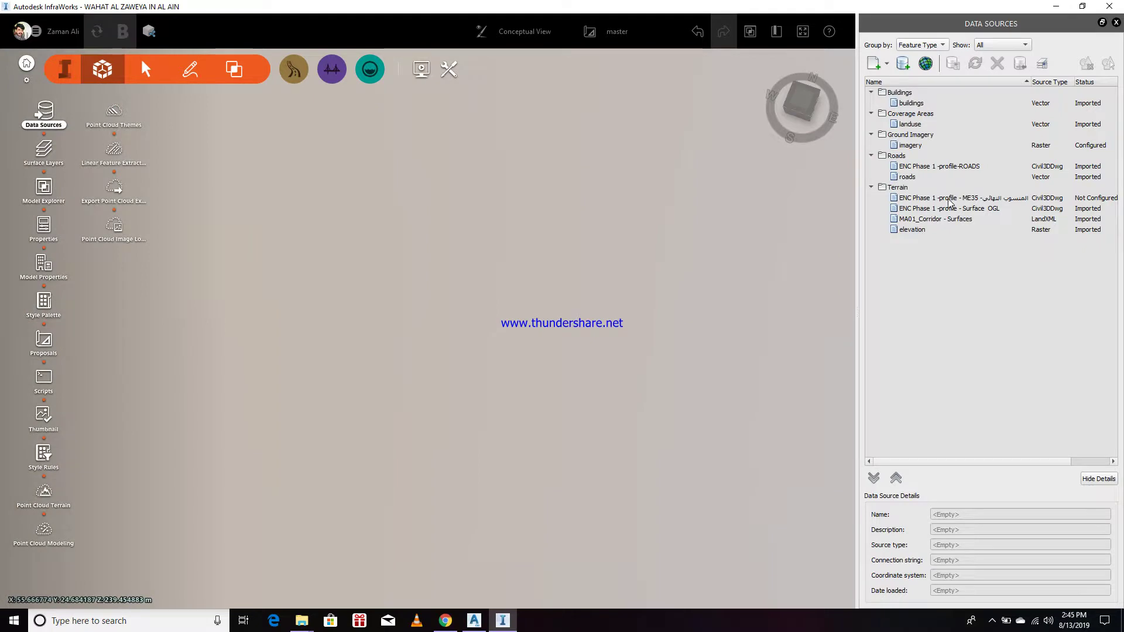
pyautogui.click(949, 199)
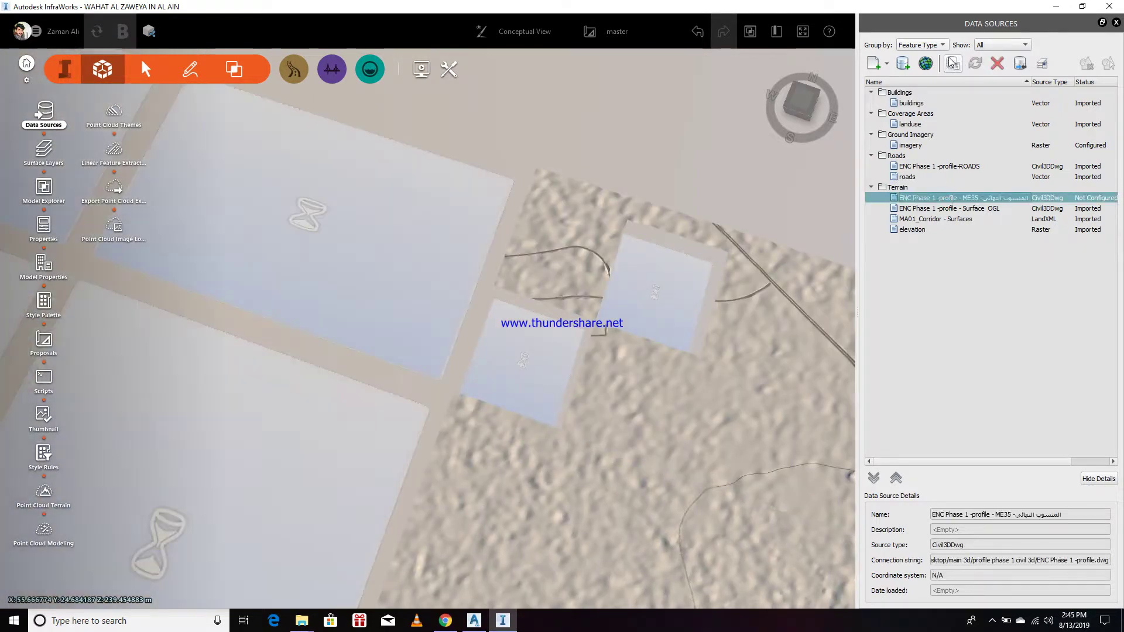
pyautogui.click(997, 63)
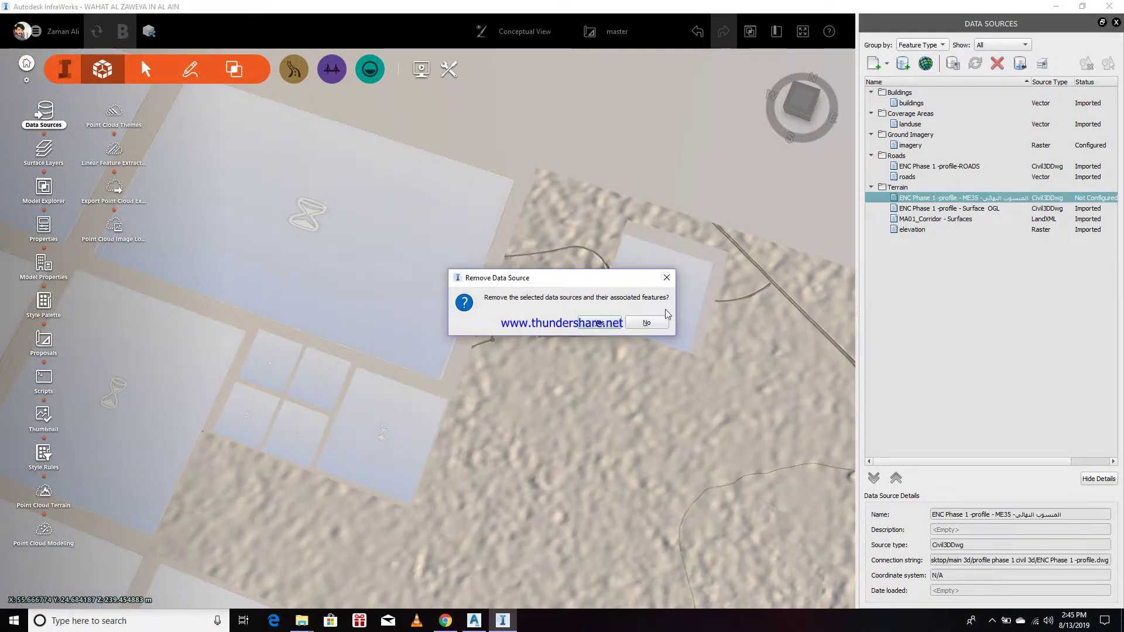
pyautogui.click(603, 325)
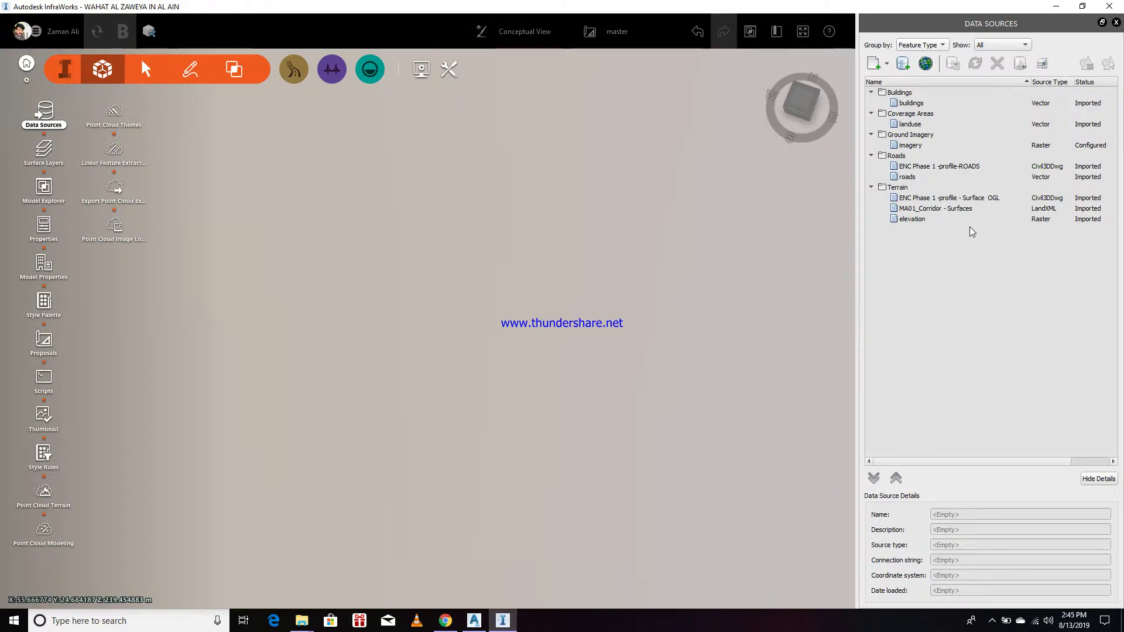
# Step: Remove the ENC Phase 1 -profile-ROADS data source and its associated features from the road sources
pyautogui.click(917, 168)
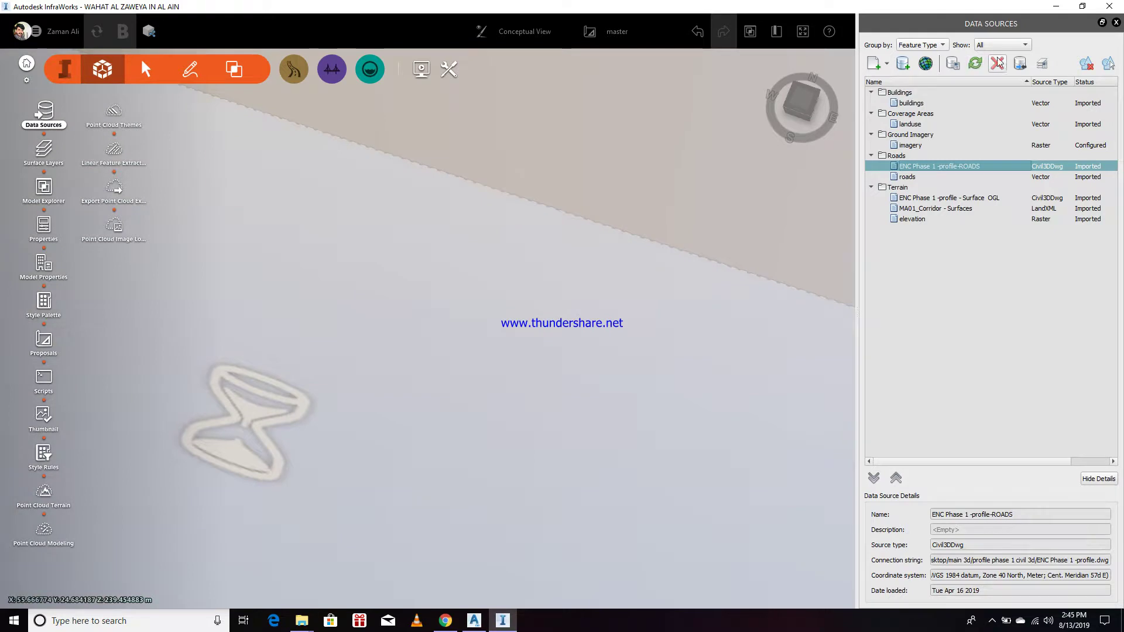
pyautogui.click(998, 63)
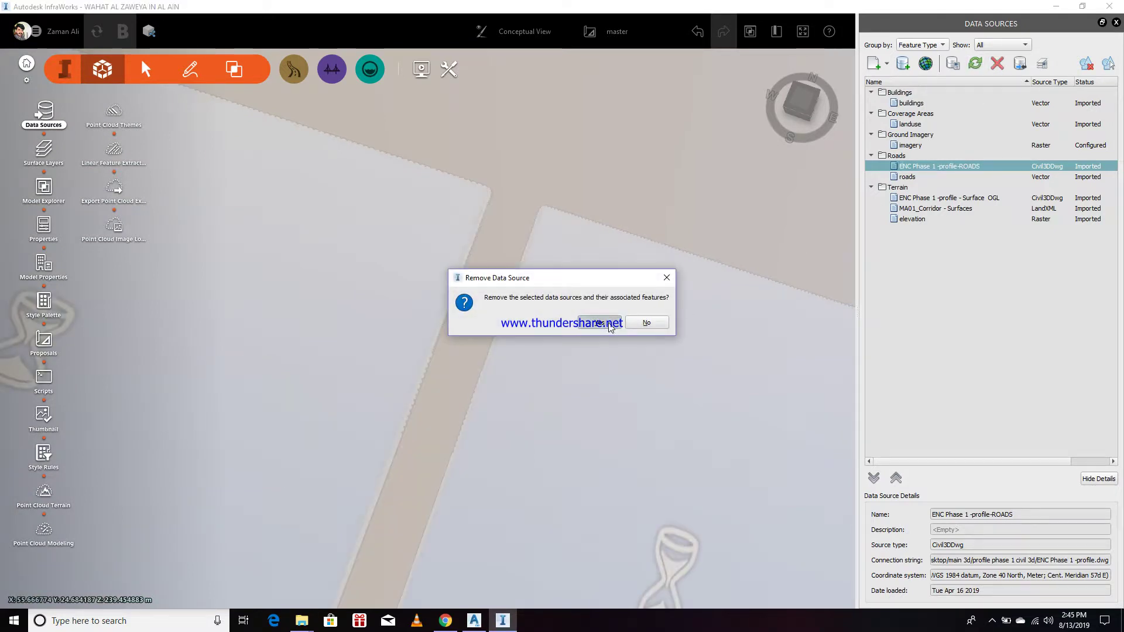
pyautogui.press('Return')
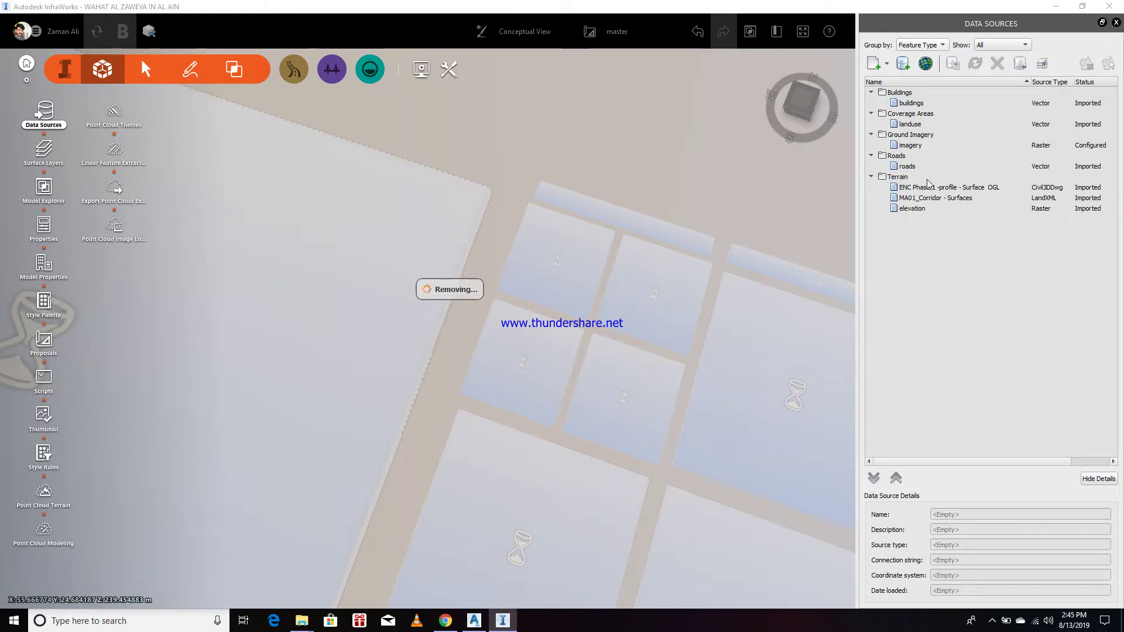
# Step: Remove the terrain data sources MA01_Corridor - Surfaces and ENC Phase 1 -profile - Surface OGL with their features
pyautogui.click(908, 167)
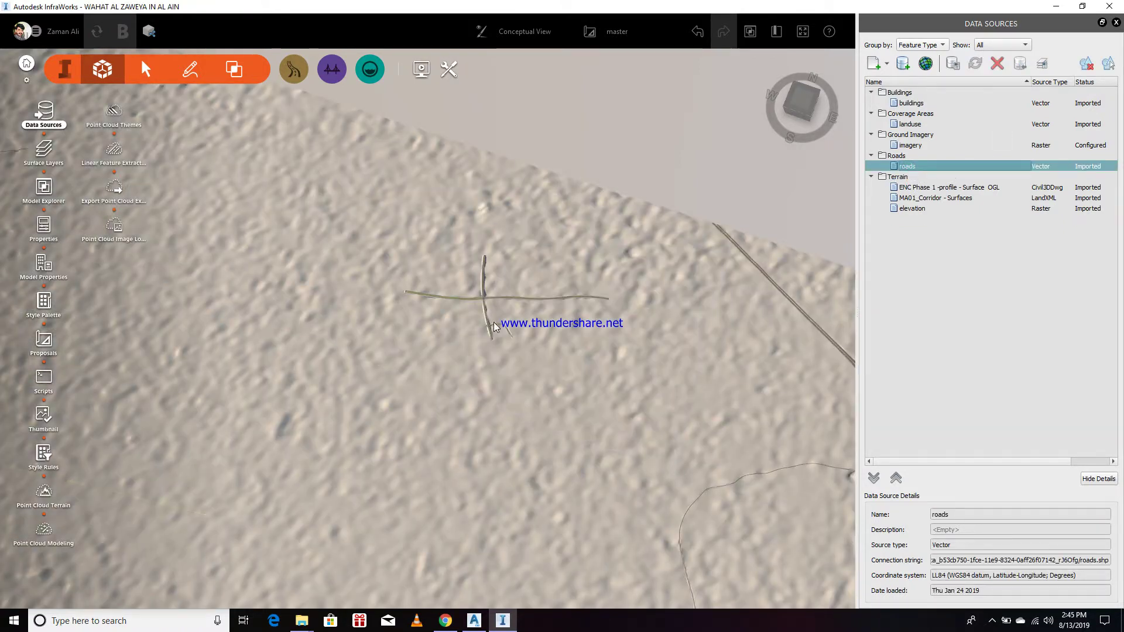
pyautogui.click(938, 199)
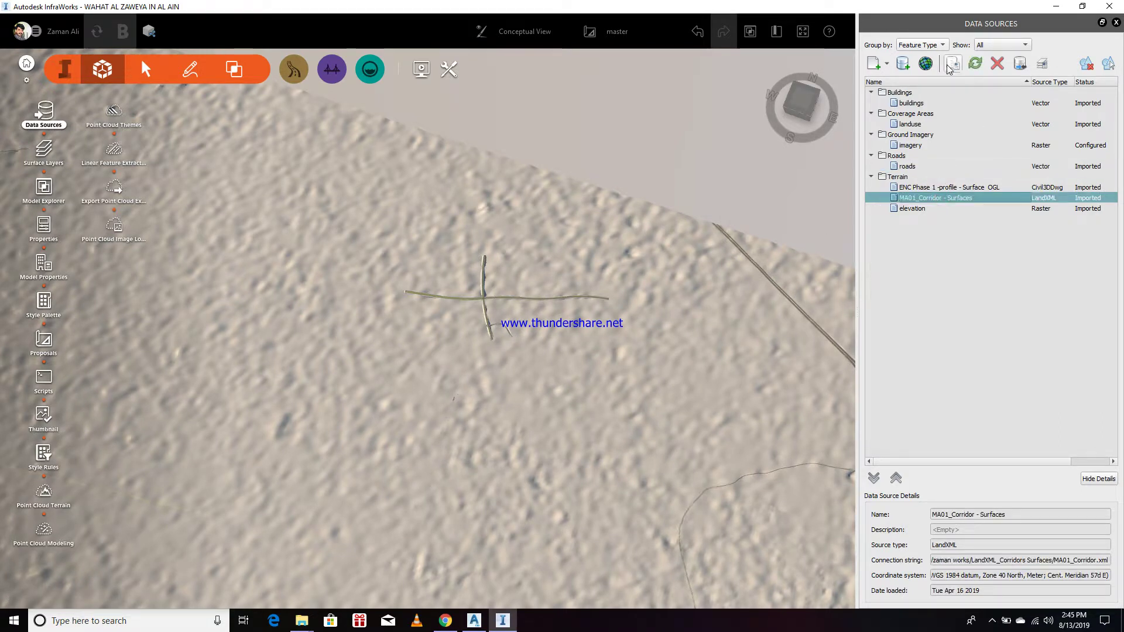
pyautogui.click(998, 64)
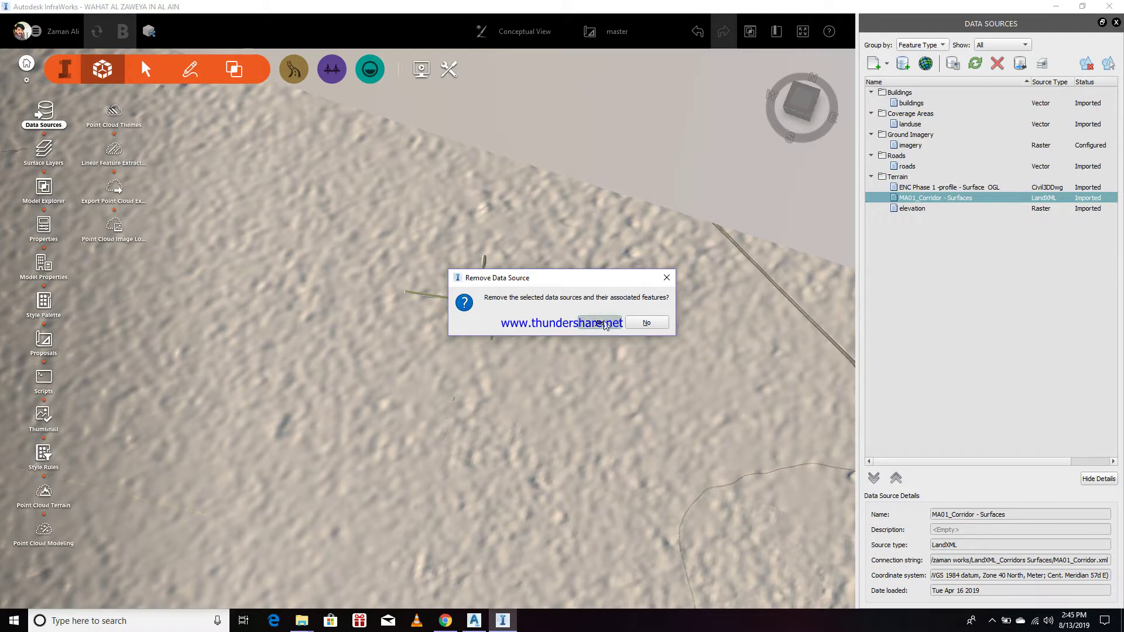
pyautogui.click(604, 321)
pyautogui.click(939, 188)
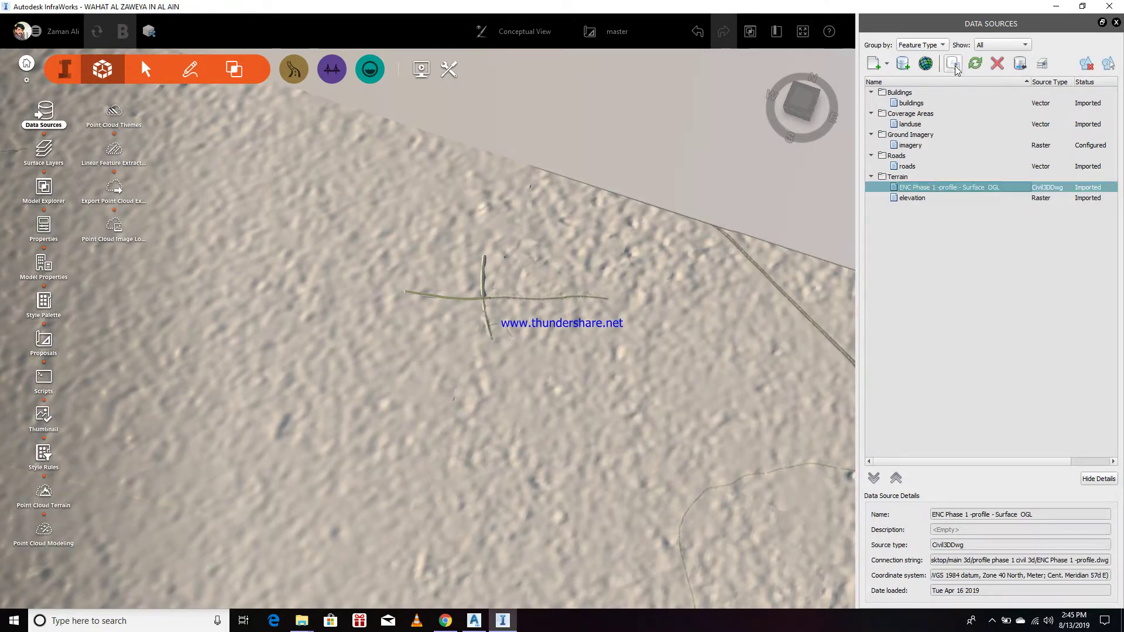
pyautogui.click(997, 63)
pyautogui.click(592, 323)
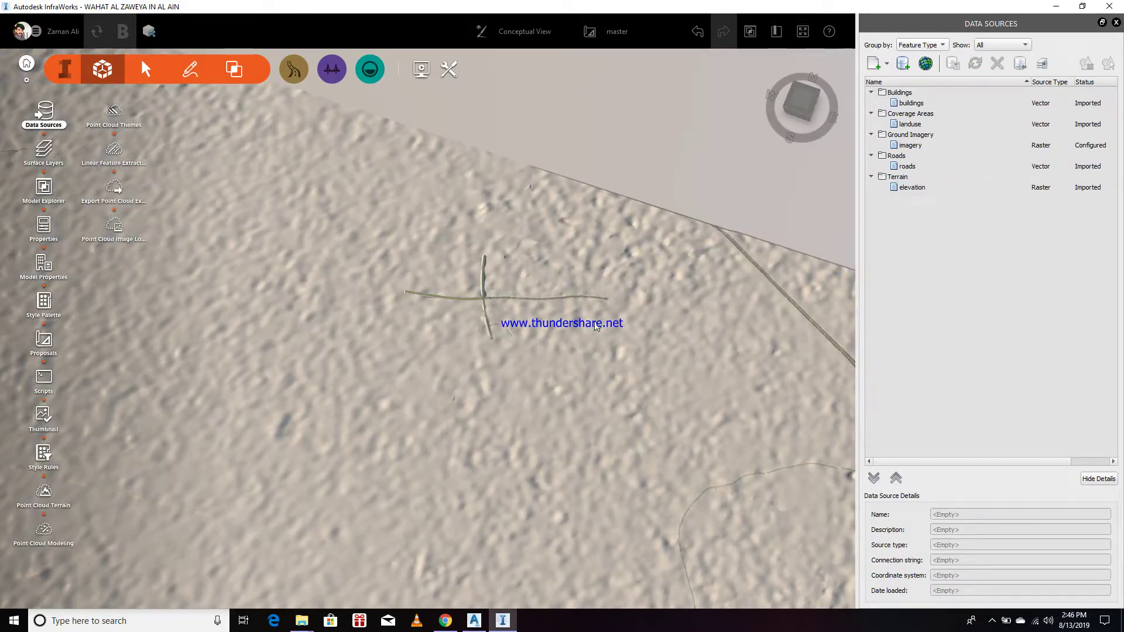
# Step: Remove the vector data source named roads, including its associated features, and check the remaining terrain
pyautogui.click(916, 170)
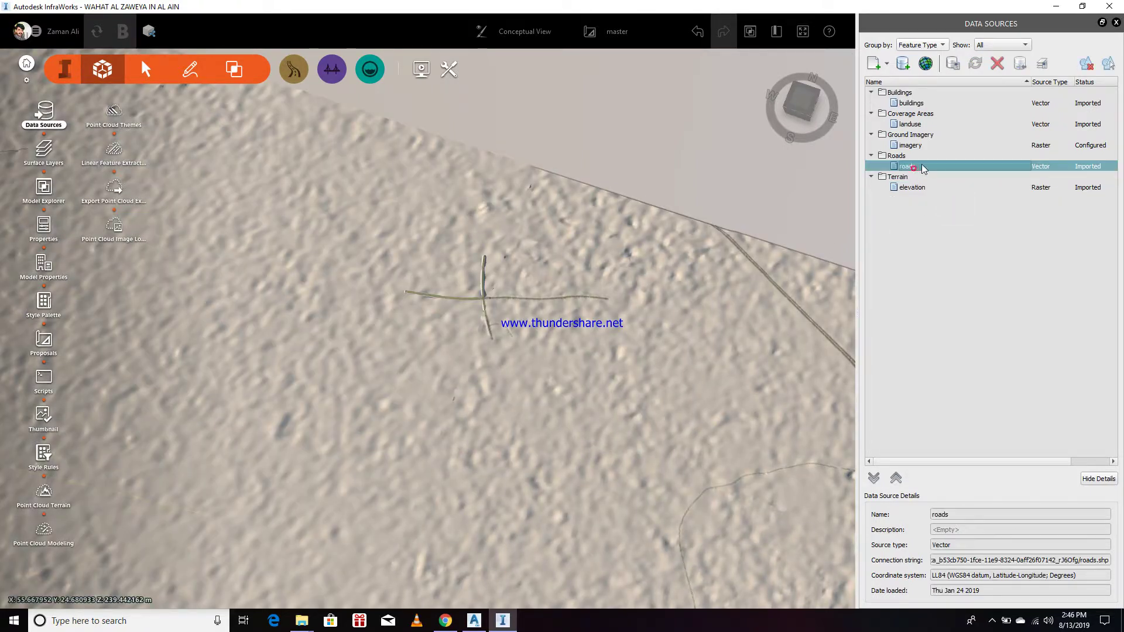
pyautogui.rightClick(922, 166)
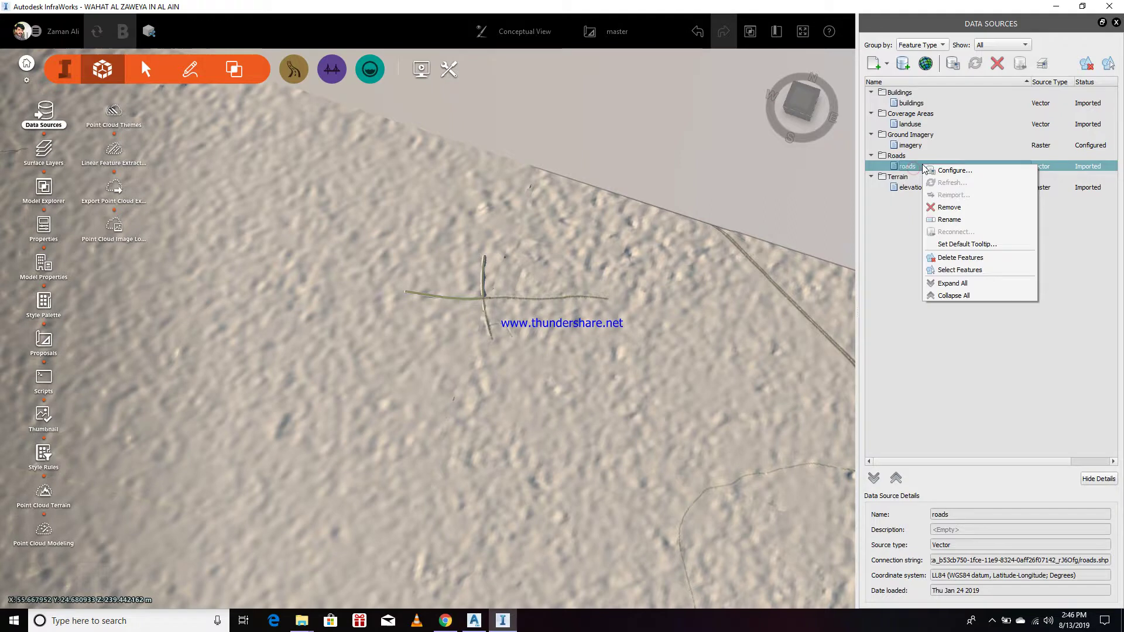
pyautogui.click(949, 208)
pyautogui.click(600, 324)
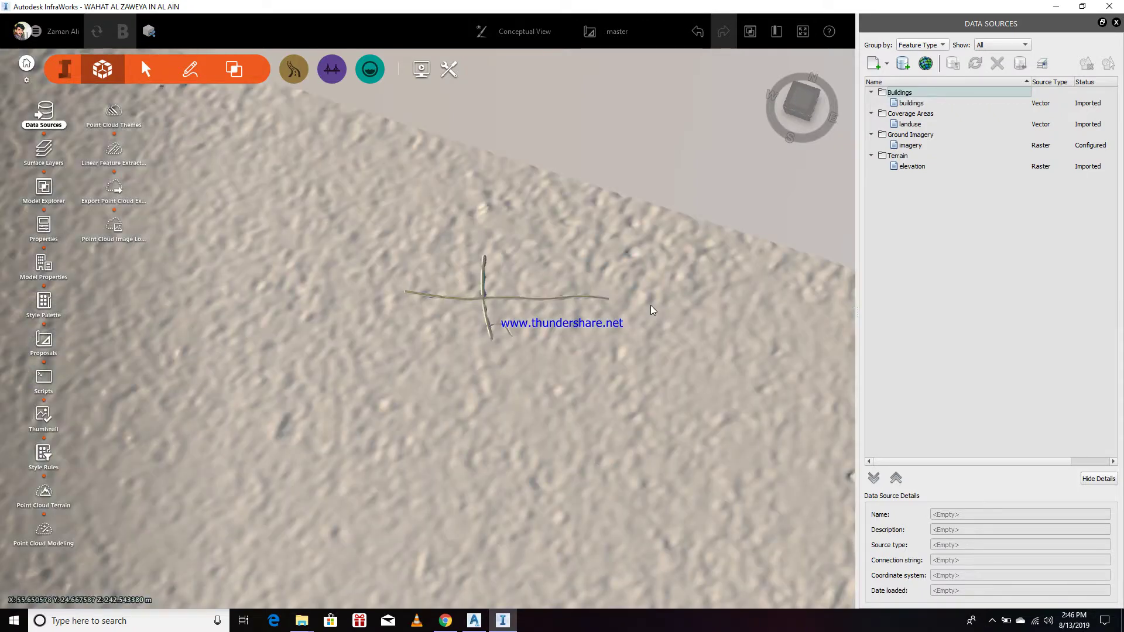
pyautogui.scroll(-5, 620, 301)
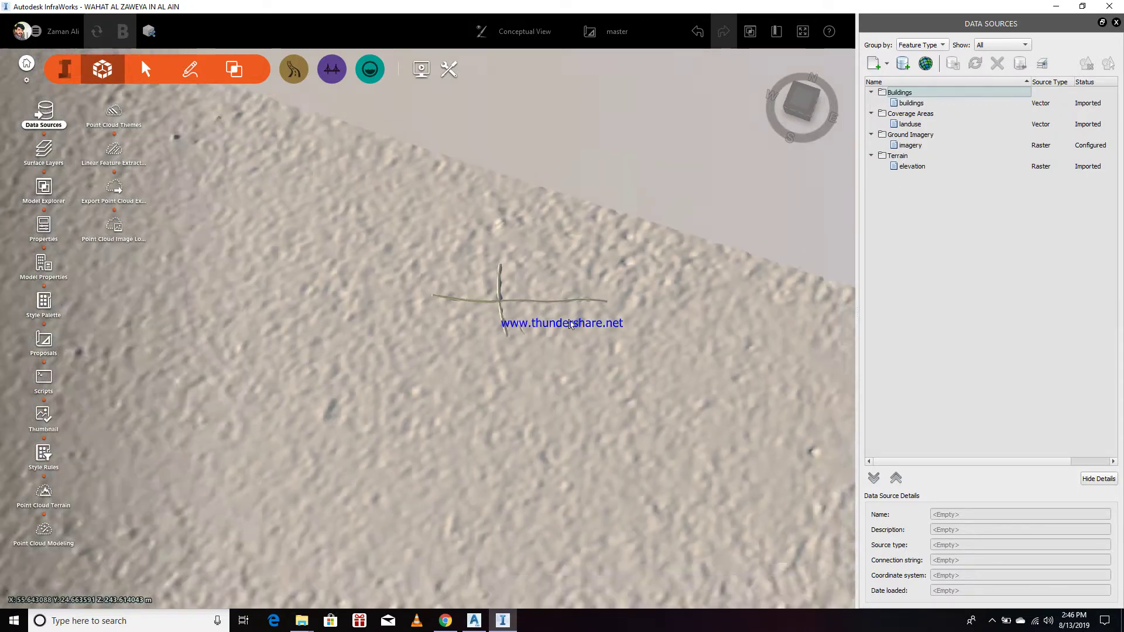
pyautogui.scroll(5, 596, 286)
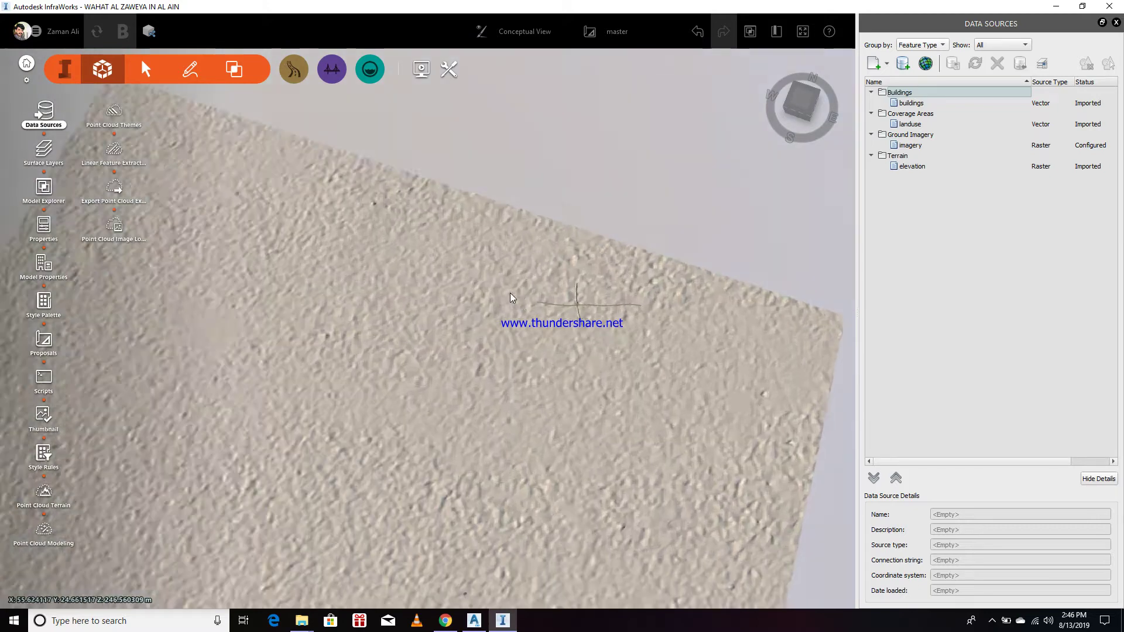
pyautogui.scroll(-3, 398, 358)
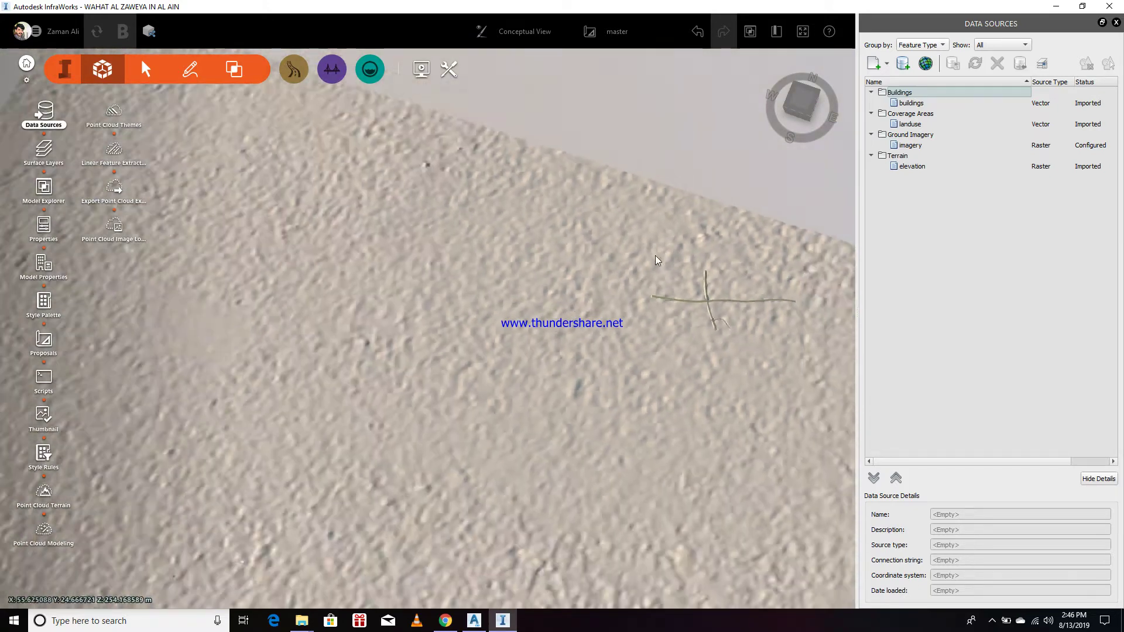
pyautogui.scroll(-3, 602, 243)
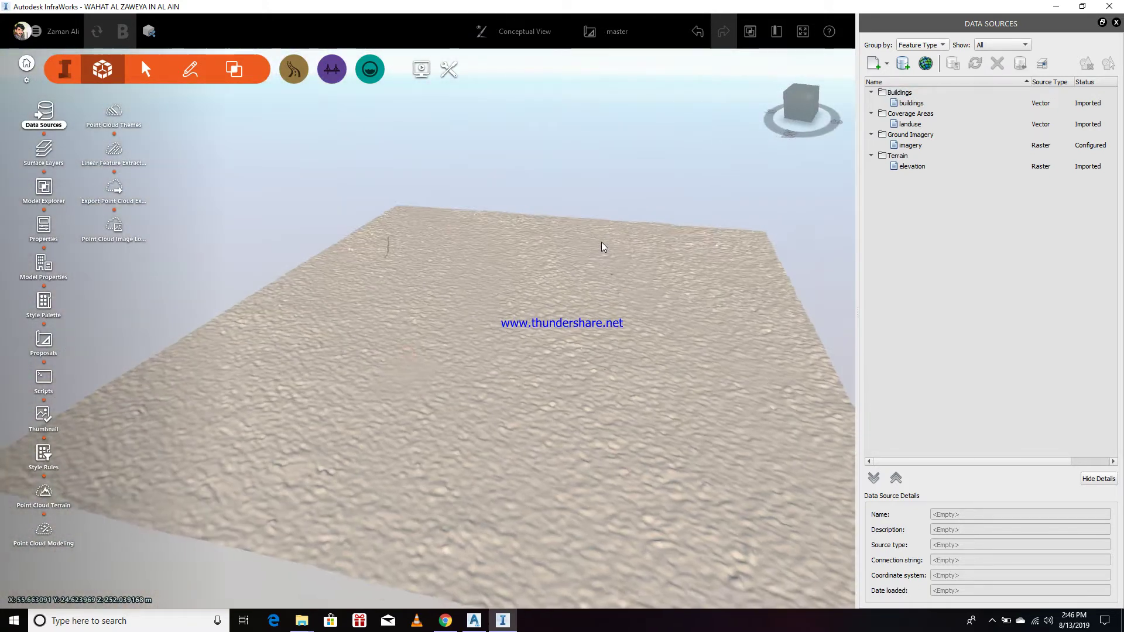
pyautogui.scroll(4, 602, 244)
pyautogui.moveTo(469, 323); pyautogui.dragTo(422, 326)
pyautogui.moveTo(615, 303); pyautogui.dragTo(644, 369)
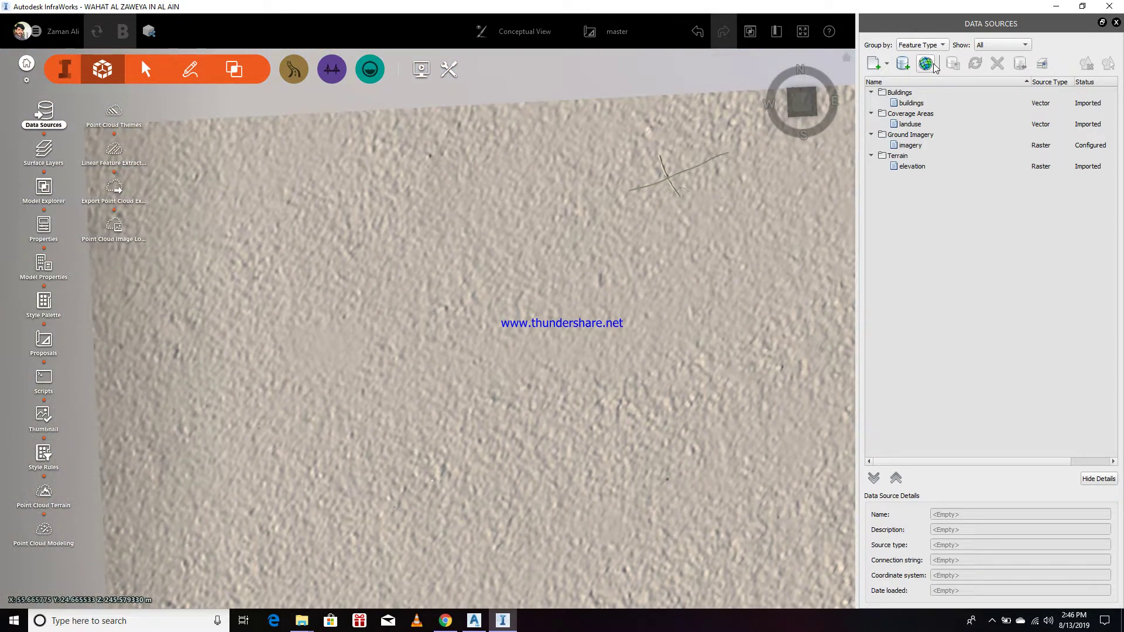
# Step: Add MAIN CIVILE 3D.dwg from the Desktop folder waz as an AutoCAD Civil 3D DWG data source
pyautogui.click(888, 64)
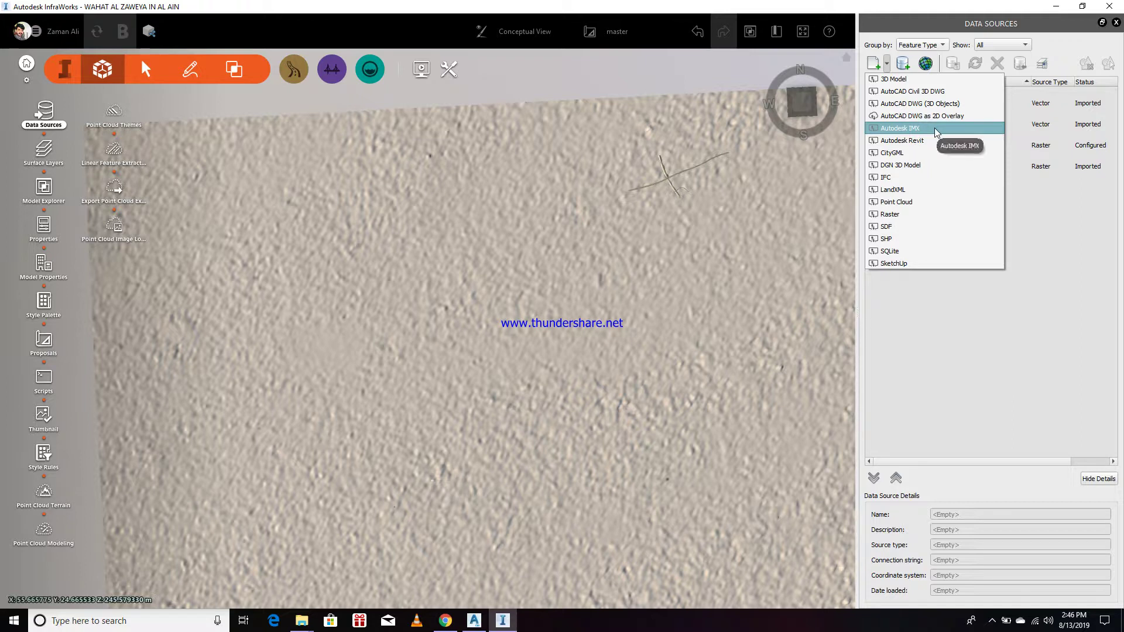
pyautogui.click(908, 93)
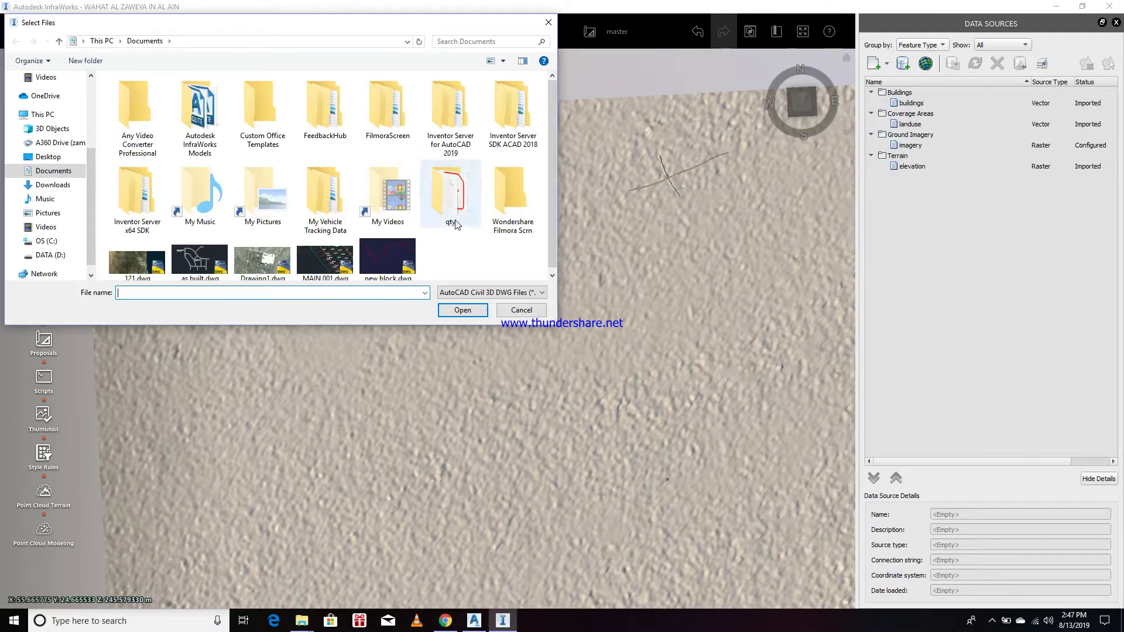
pyautogui.scroll(-1, 312, 216)
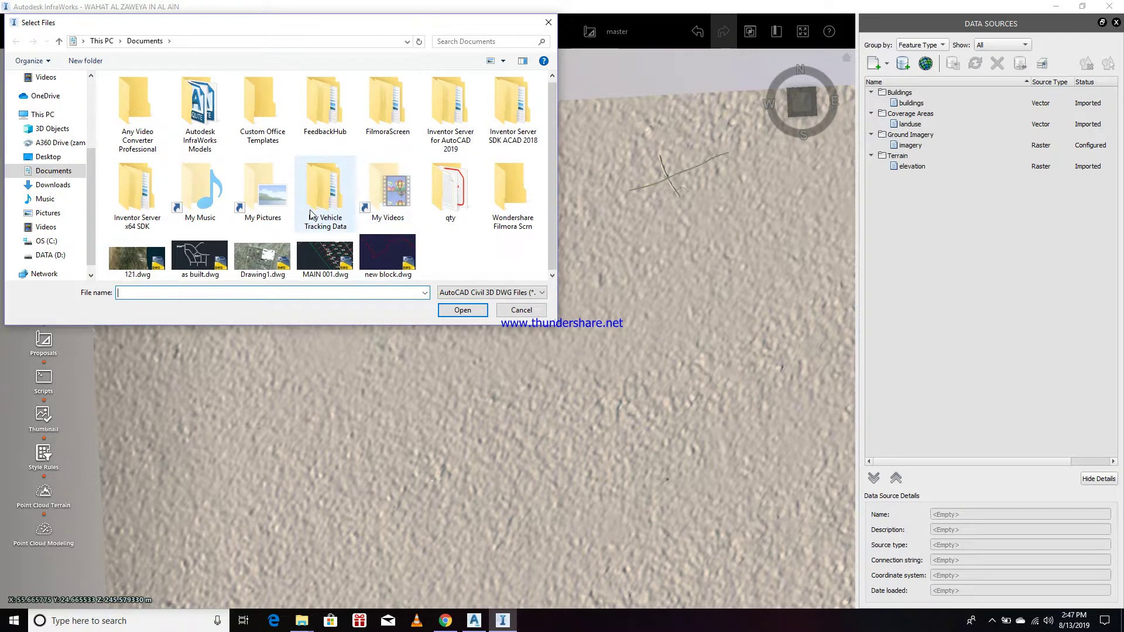
pyautogui.click(57, 158)
pyautogui.scroll(-5, 111, 224)
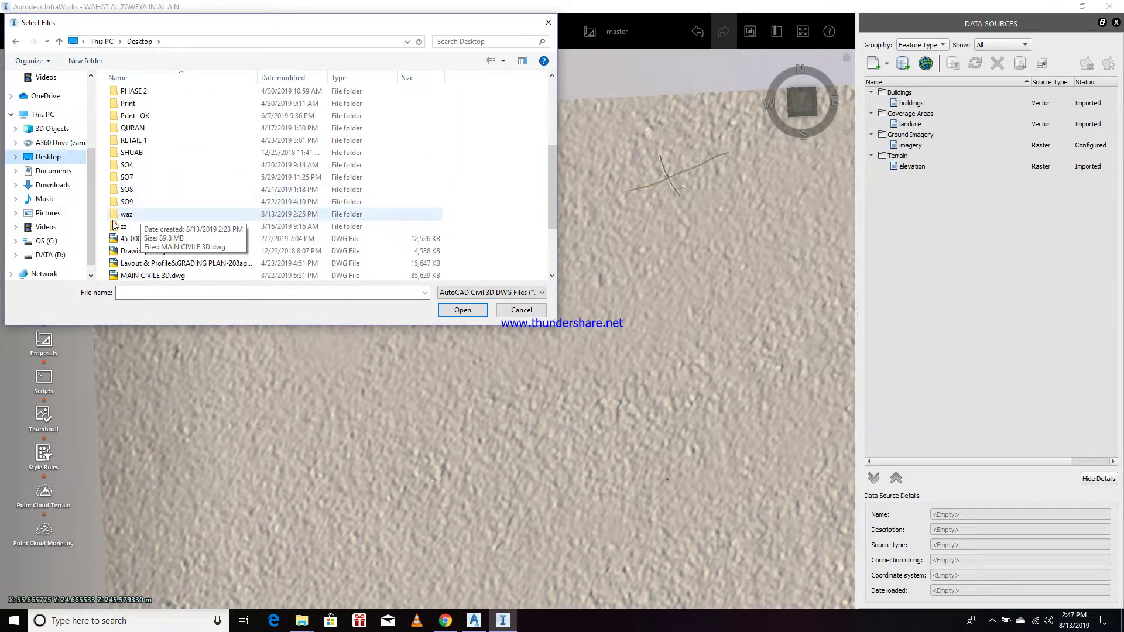
pyautogui.doubleClick(133, 214)
pyautogui.click(157, 97)
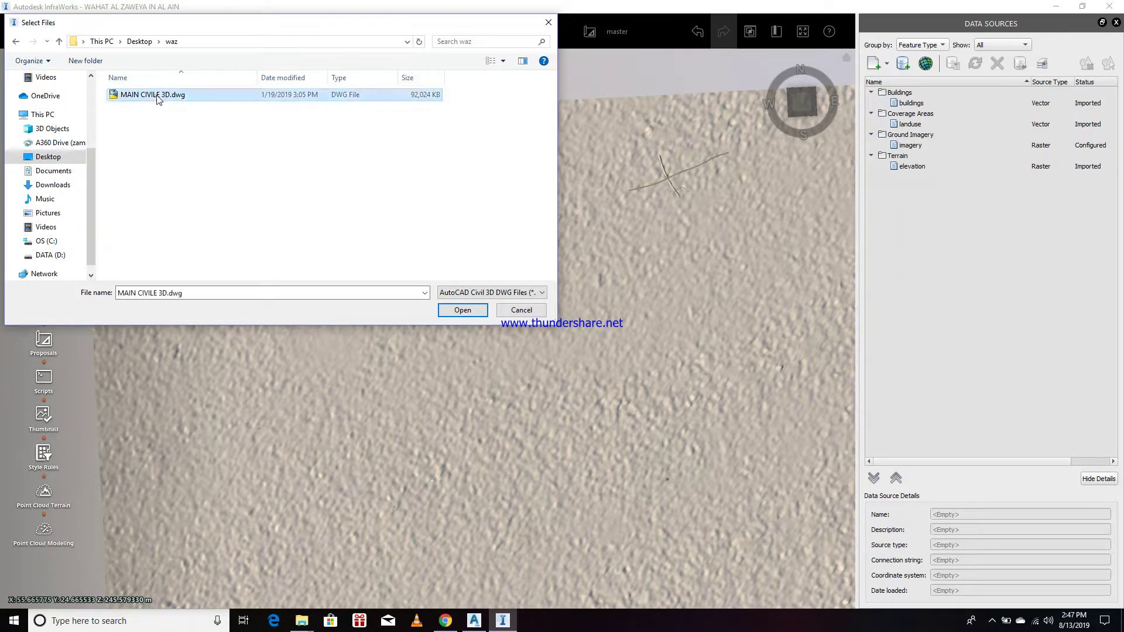
pyautogui.click(457, 312)
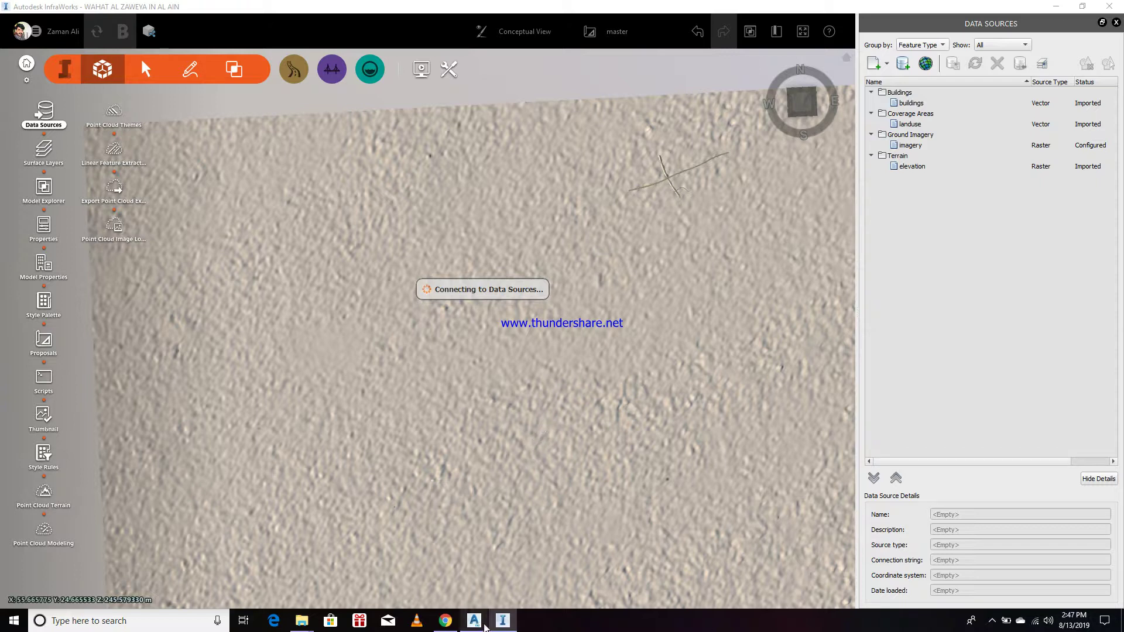
pyautogui.moveTo(498, 626)
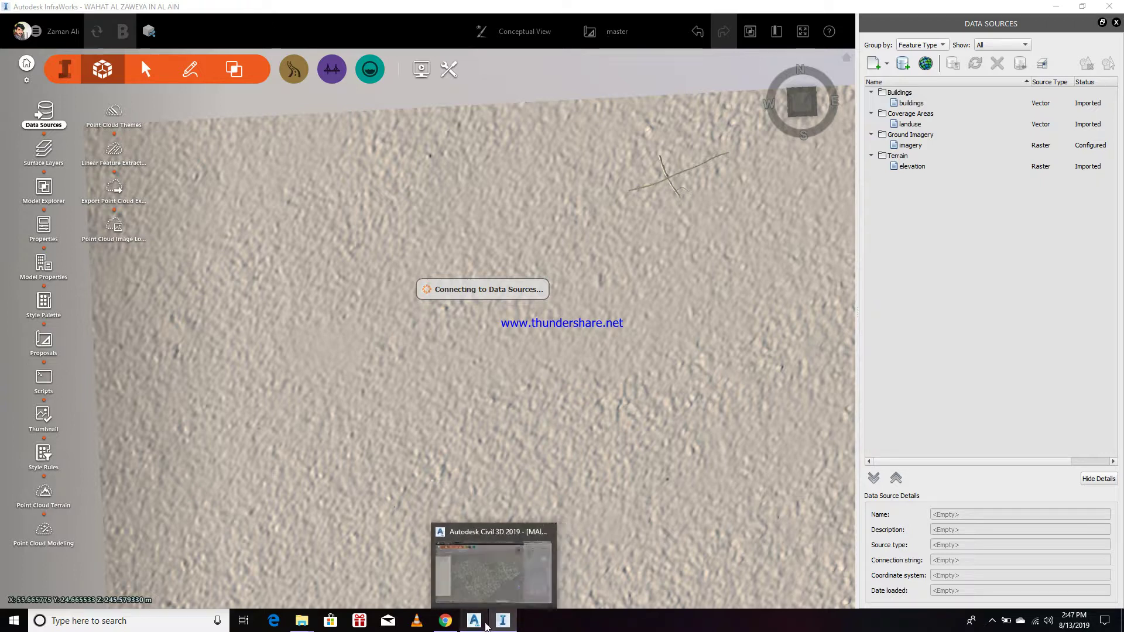
pyautogui.click(991, 624)
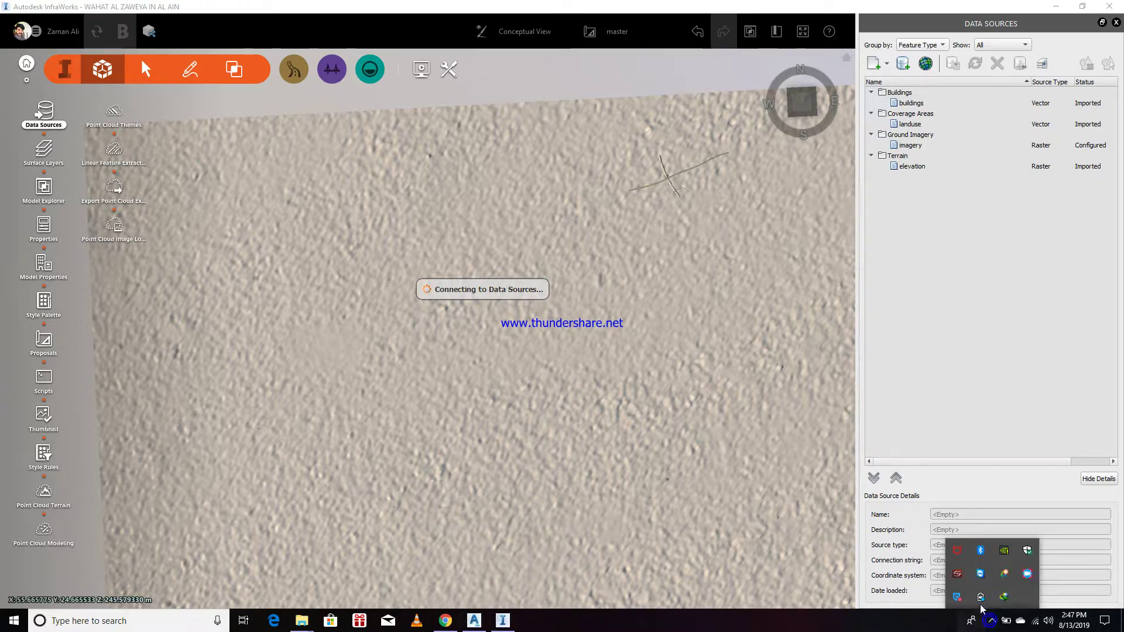
pyautogui.click(1027, 574)
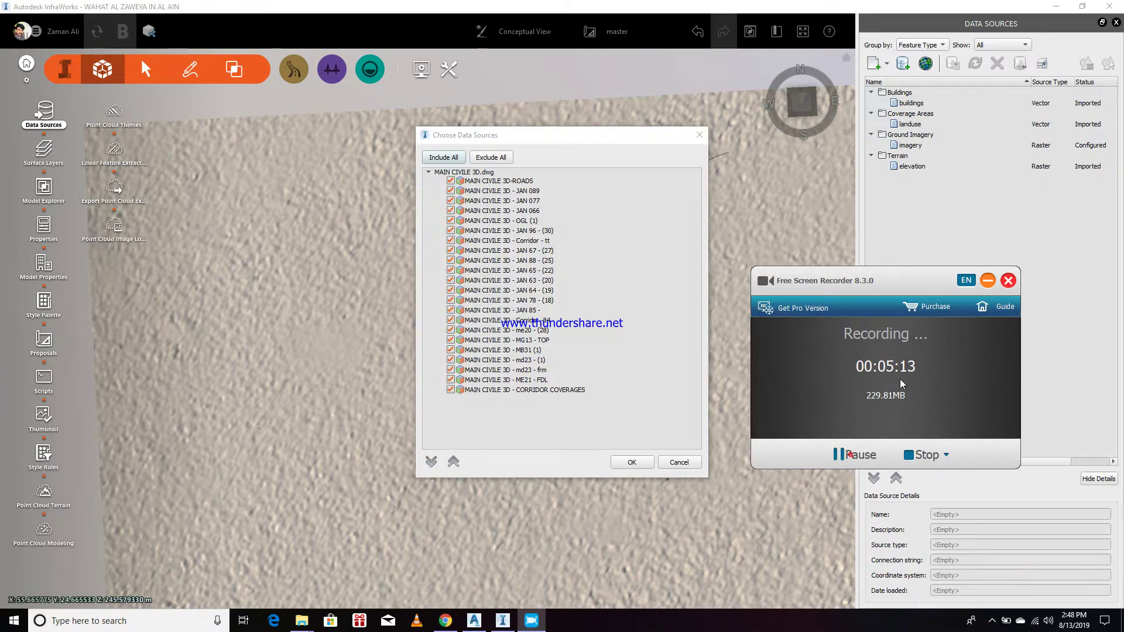
pyautogui.click(987, 281)
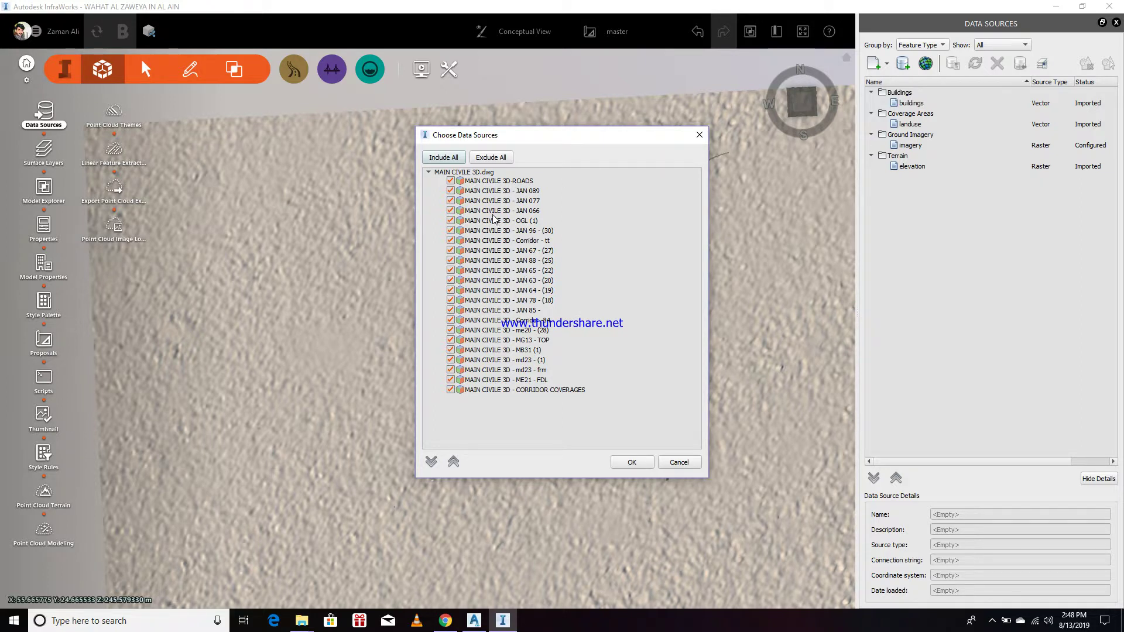
# Step: Include only MAIN CIVILE 3D-ROADS and MAIN CIVILE 3D - OGL (1) from the drawing as data sources
pyautogui.click(492, 158)
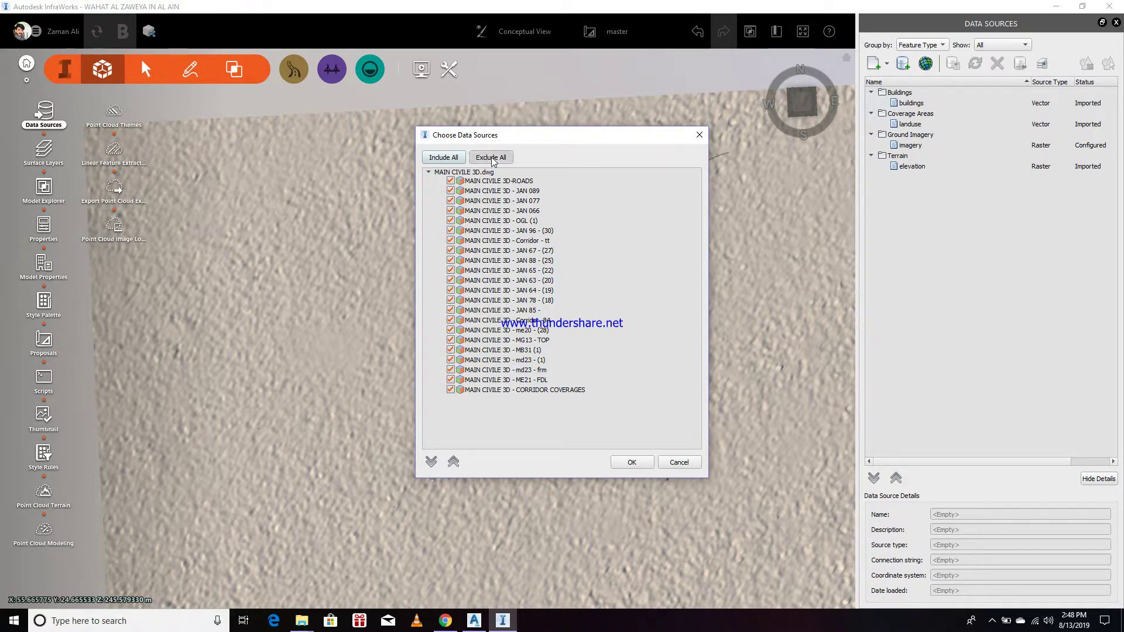
pyautogui.click(451, 183)
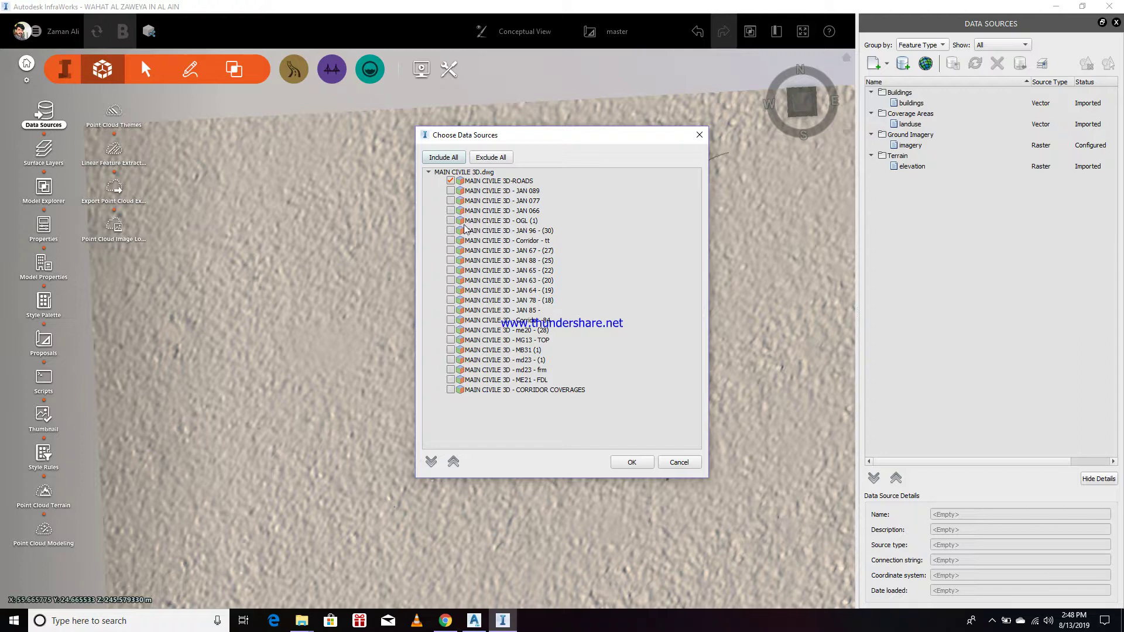
pyautogui.click(451, 221)
pyautogui.click(638, 462)
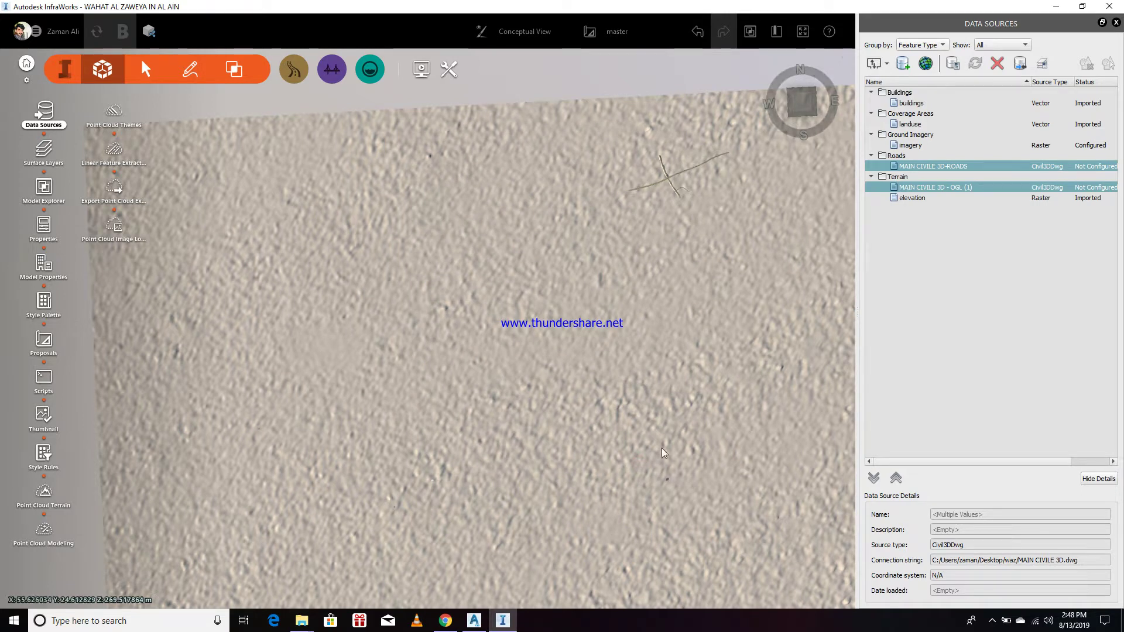
# Step: Configure the selected roads and OGL (1) sources with the UTM84-40N coordinate system and refresh them into the model
pyautogui.rightClick(954, 166)
pyautogui.click(979, 175)
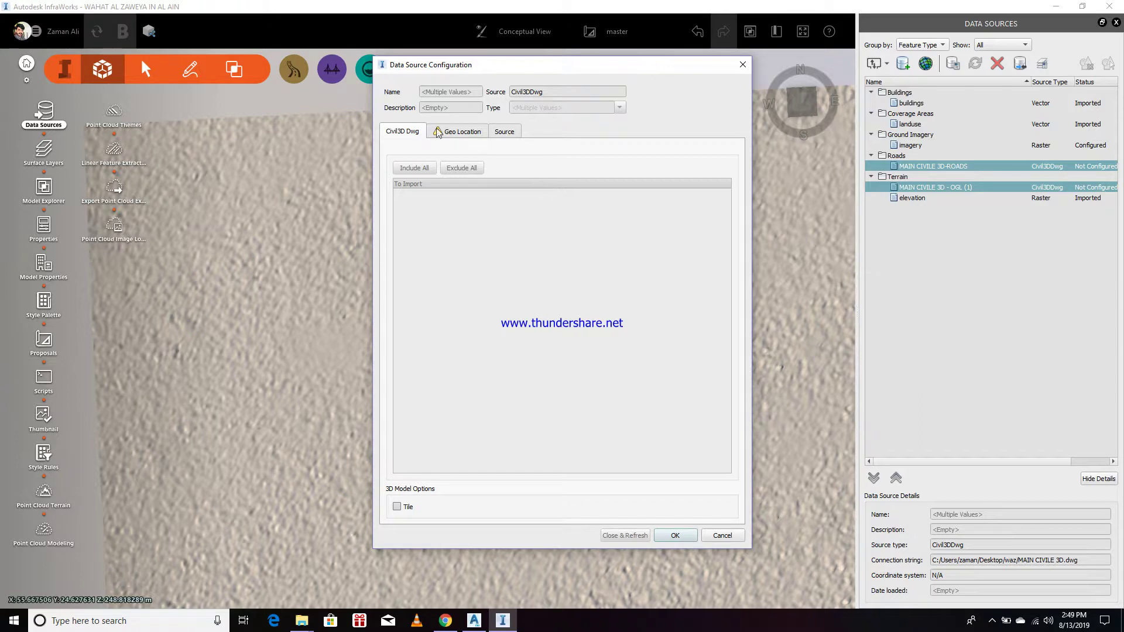
pyautogui.click(440, 131)
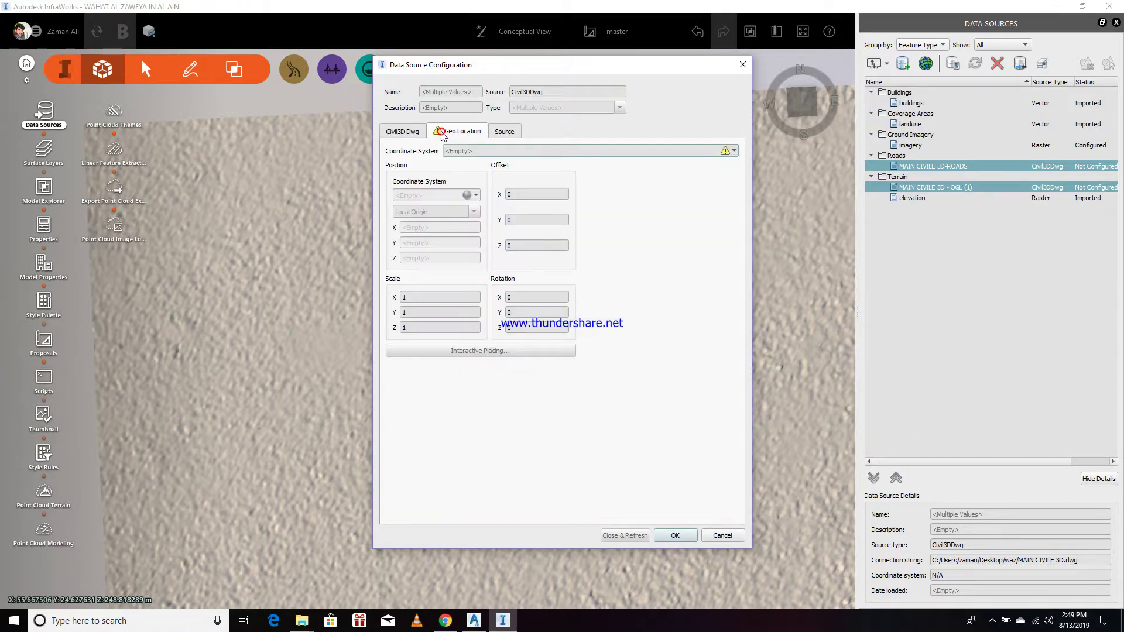
pyautogui.click(736, 151)
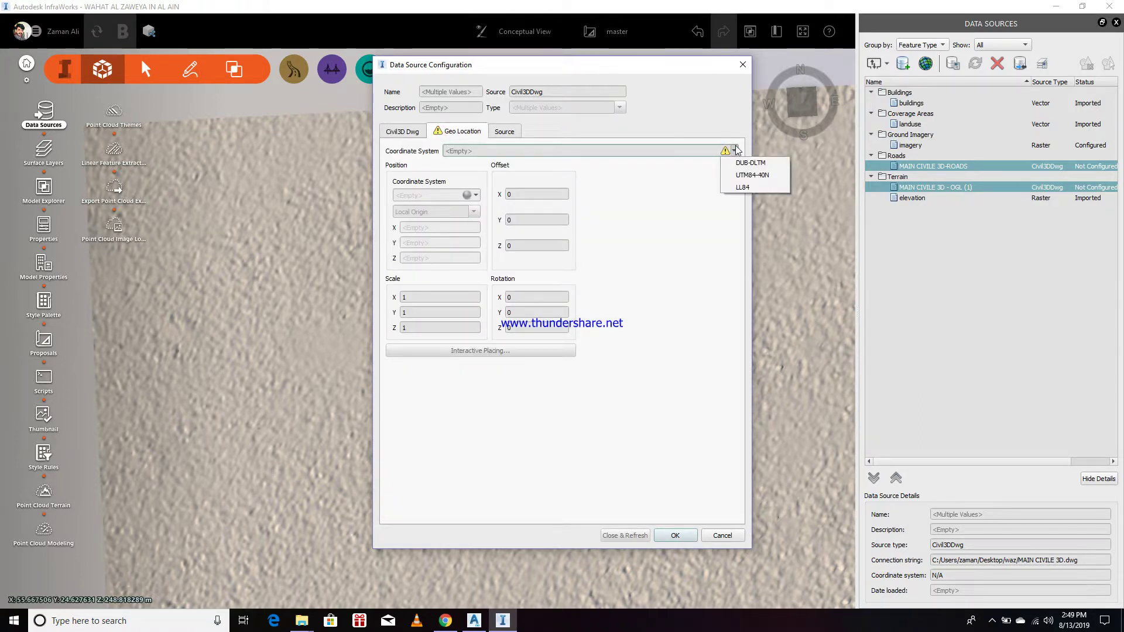
pyautogui.click(759, 176)
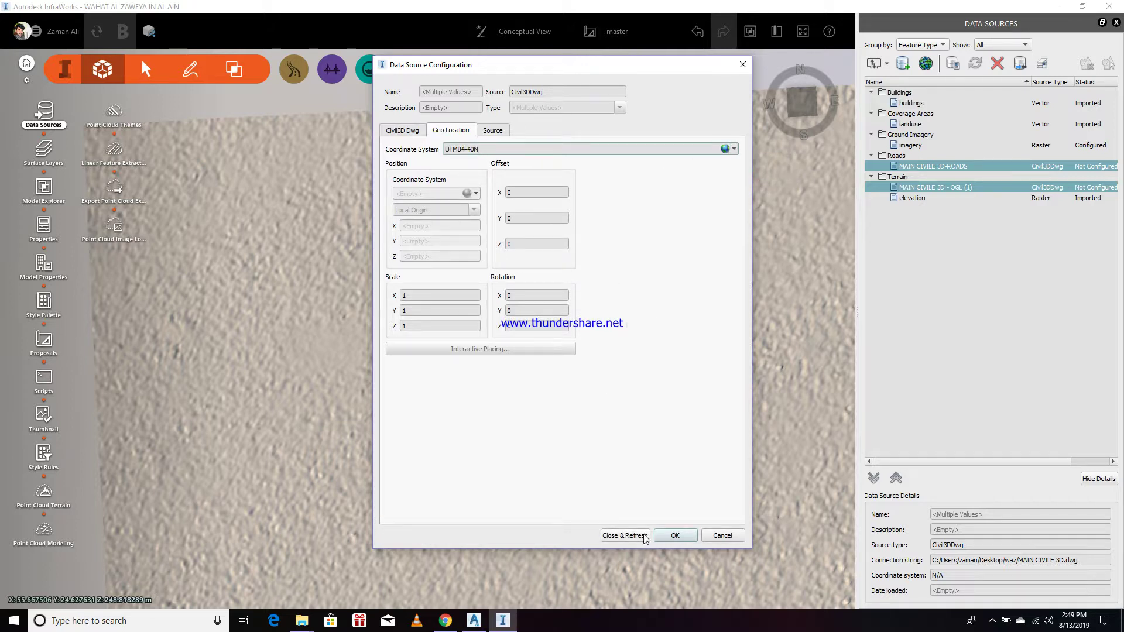
pyautogui.click(620, 535)
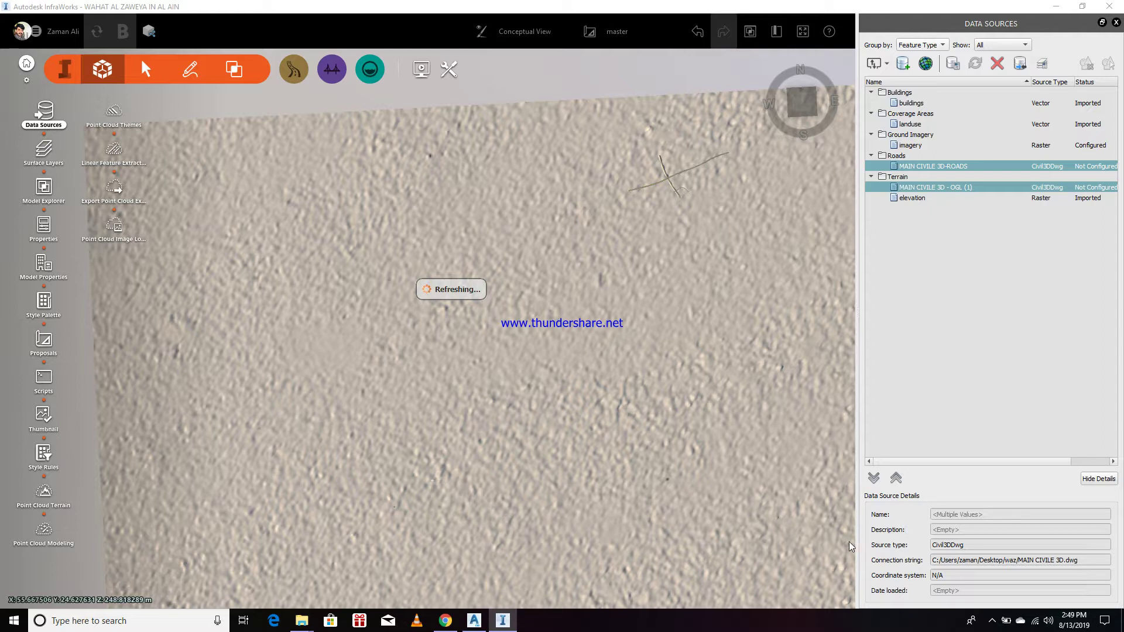
pyautogui.click(993, 622)
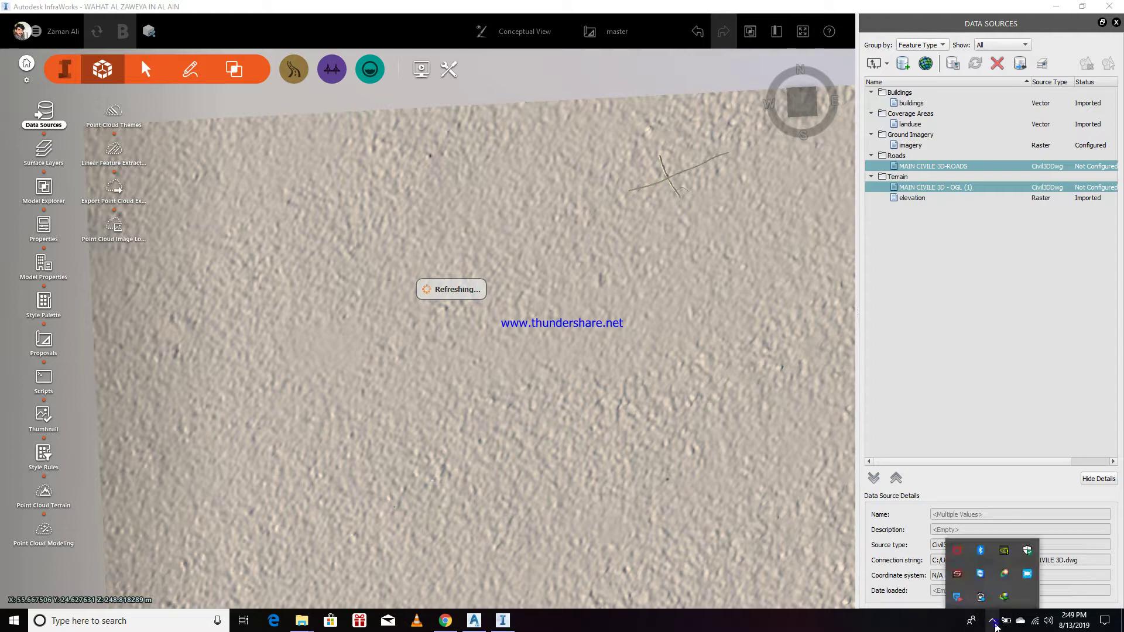
pyautogui.click(1029, 577)
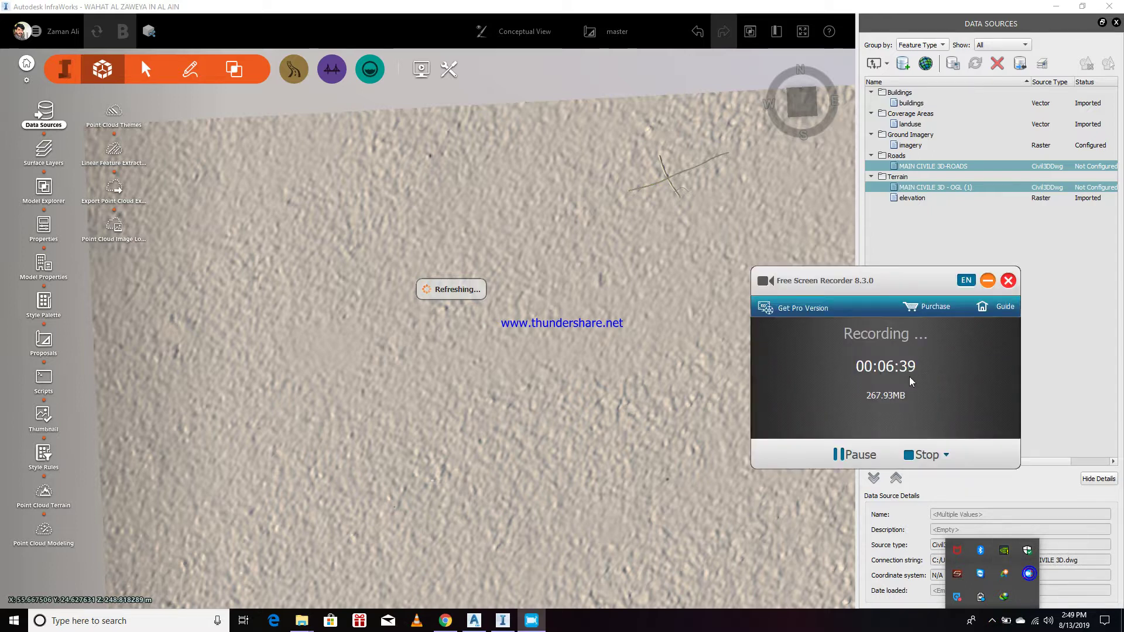
pyautogui.click(988, 280)
# Step: Examine the overall layout of the imported road network on the terrain from several angles and distances
pyautogui.keyDown('shift'); pyautogui.moveTo(588, 437); pyautogui.dragTo(479, 347, button='middle'); pyautogui.keyUp('shift')
pyautogui.moveTo(479, 348); pyautogui.dragTo(494, 389)
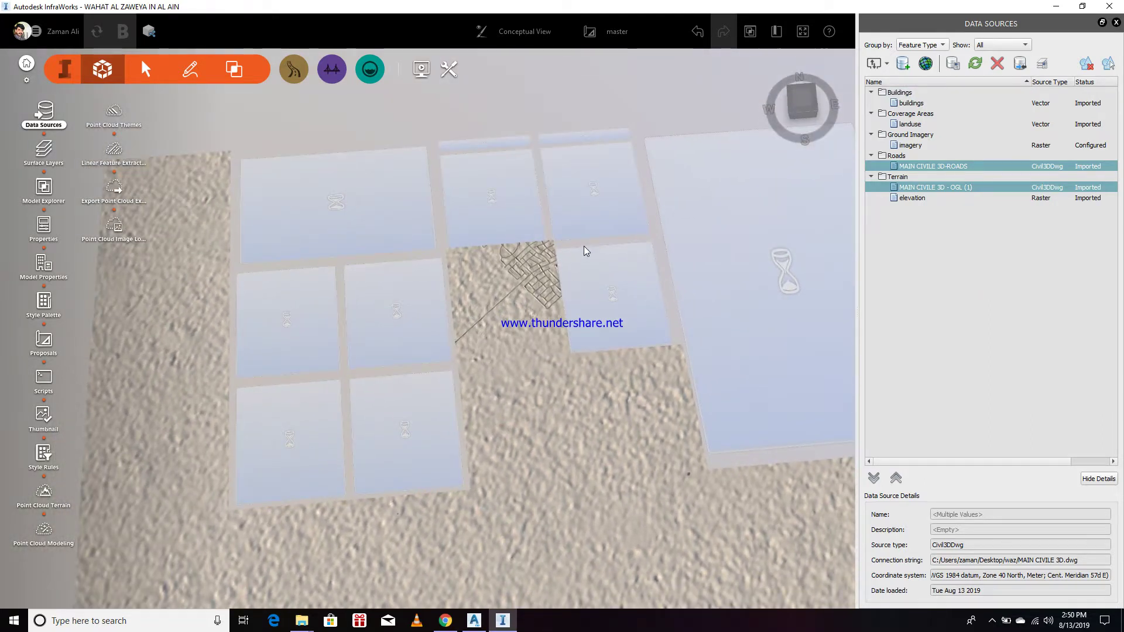
pyautogui.scroll(3, 599, 205)
pyautogui.moveTo(598, 205); pyautogui.dragTo(616, 255)
pyautogui.scroll(4, 616, 255)
pyautogui.scroll(1, 507, 353)
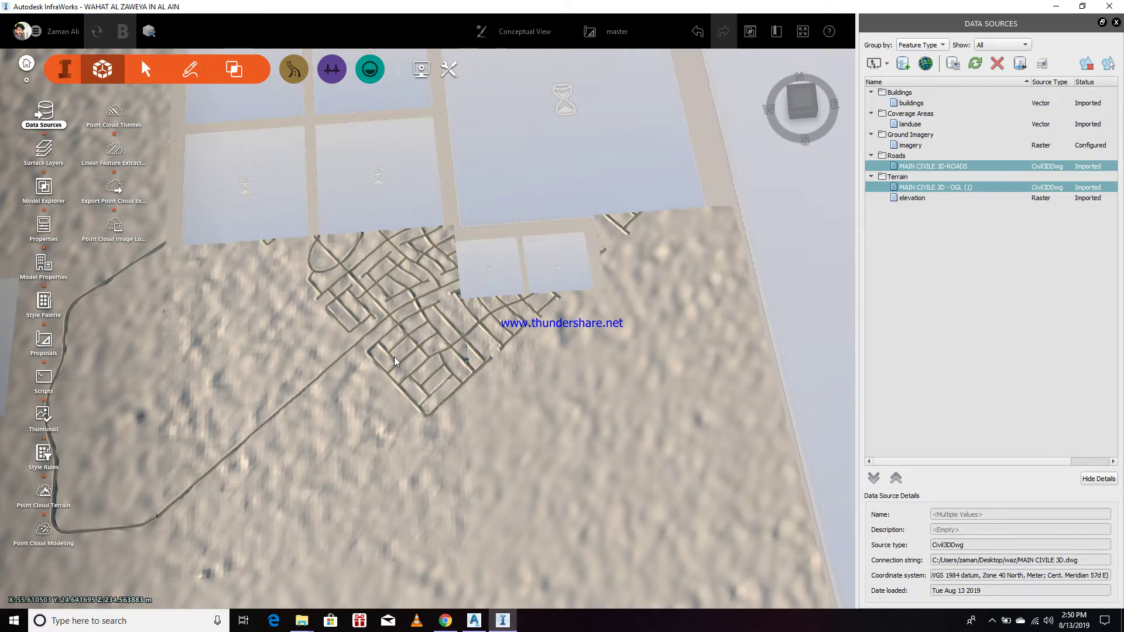
pyautogui.scroll(3, 402, 342)
pyautogui.scroll(2, 596, 376)
pyautogui.moveTo(663, 311); pyautogui.dragTo(477, 385)
pyautogui.scroll(-3, 421, 275)
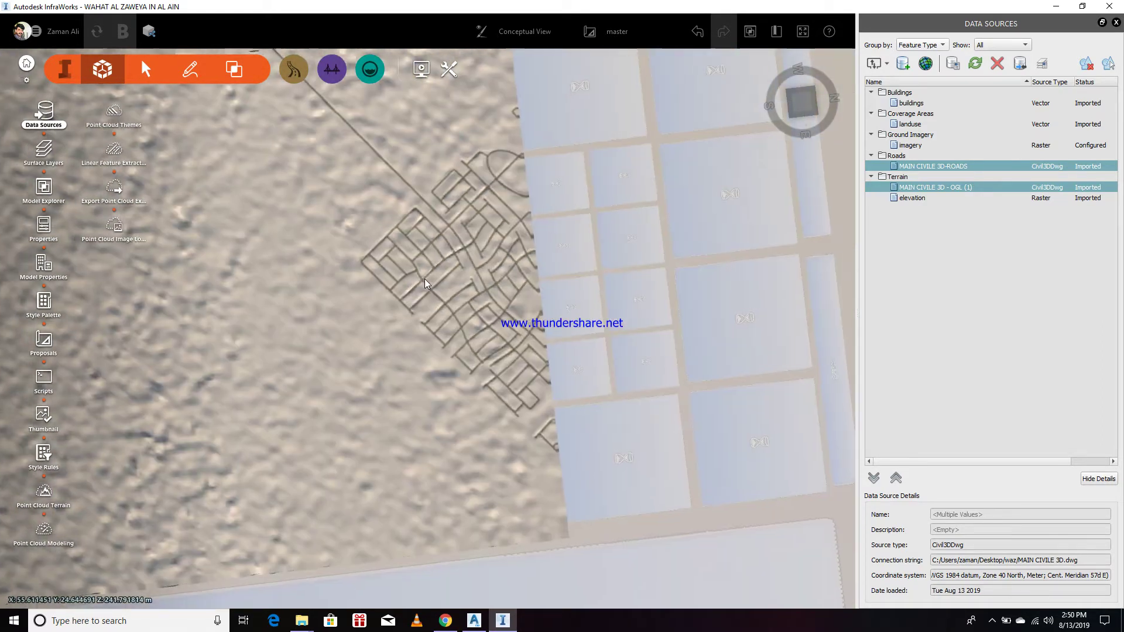
pyautogui.moveTo(403, 350); pyautogui.dragTo(549, 356, button='middle')
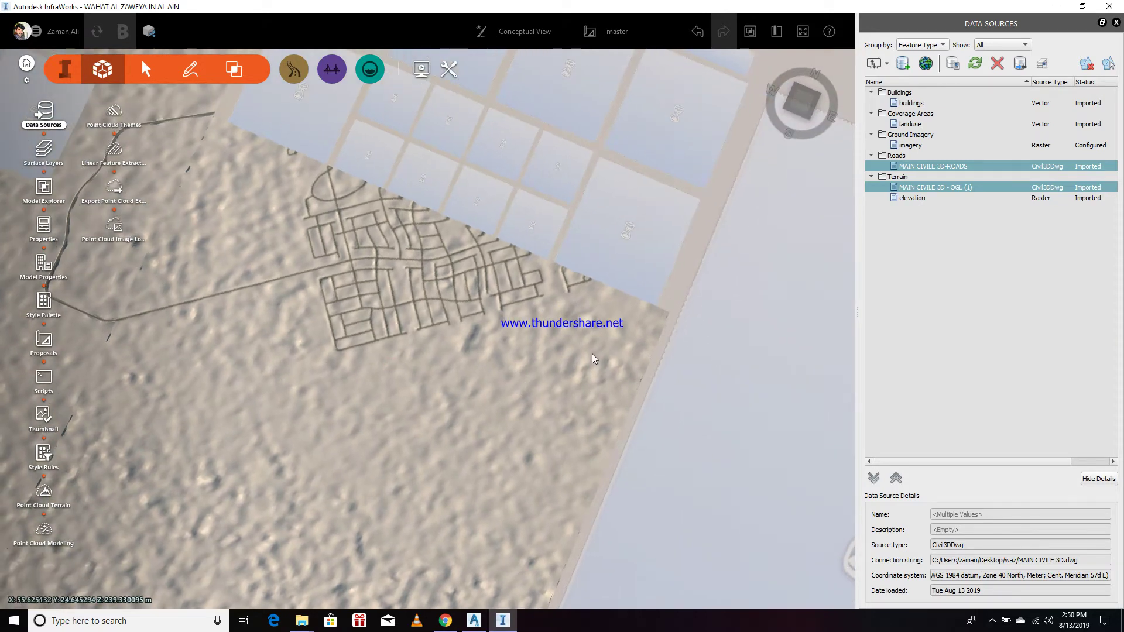
pyautogui.scroll(8, 644, 163)
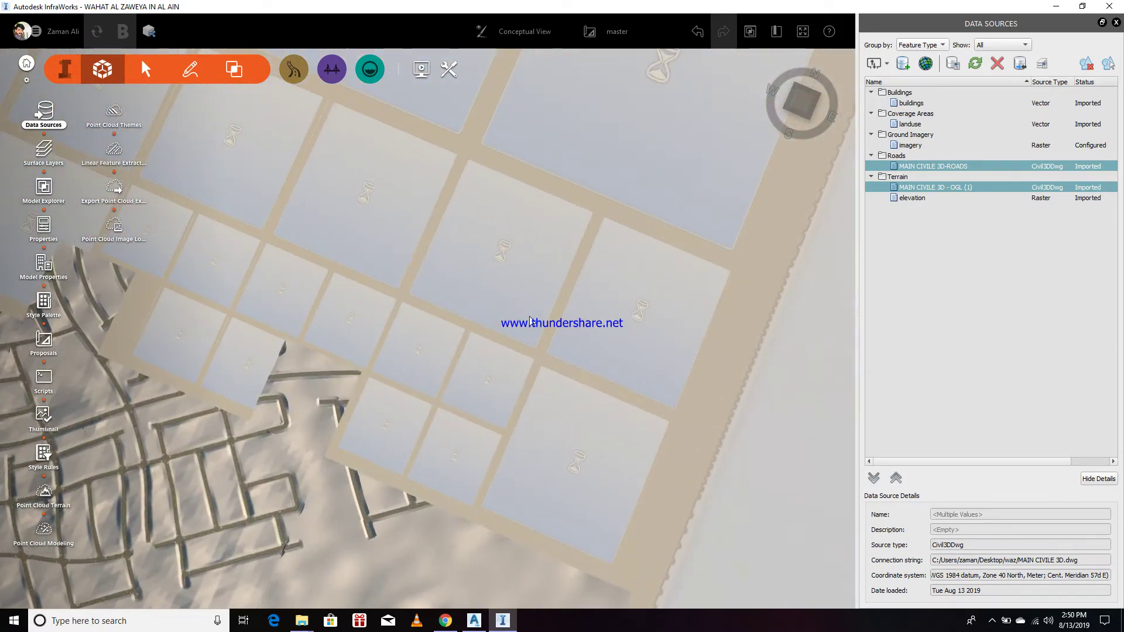
pyautogui.scroll(-4, 530, 321)
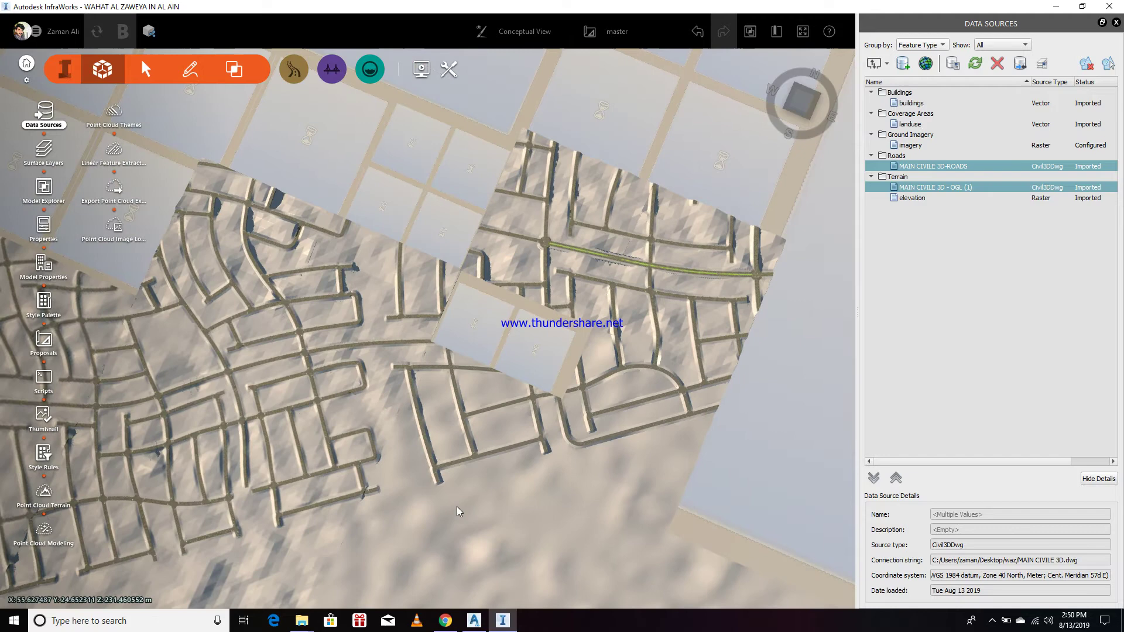
# Step: Inspect the imported roads' junctions, side slopes and lane markings up close, briefly selecting the curved road and deselecting it
pyautogui.scroll(5, 477, 492)
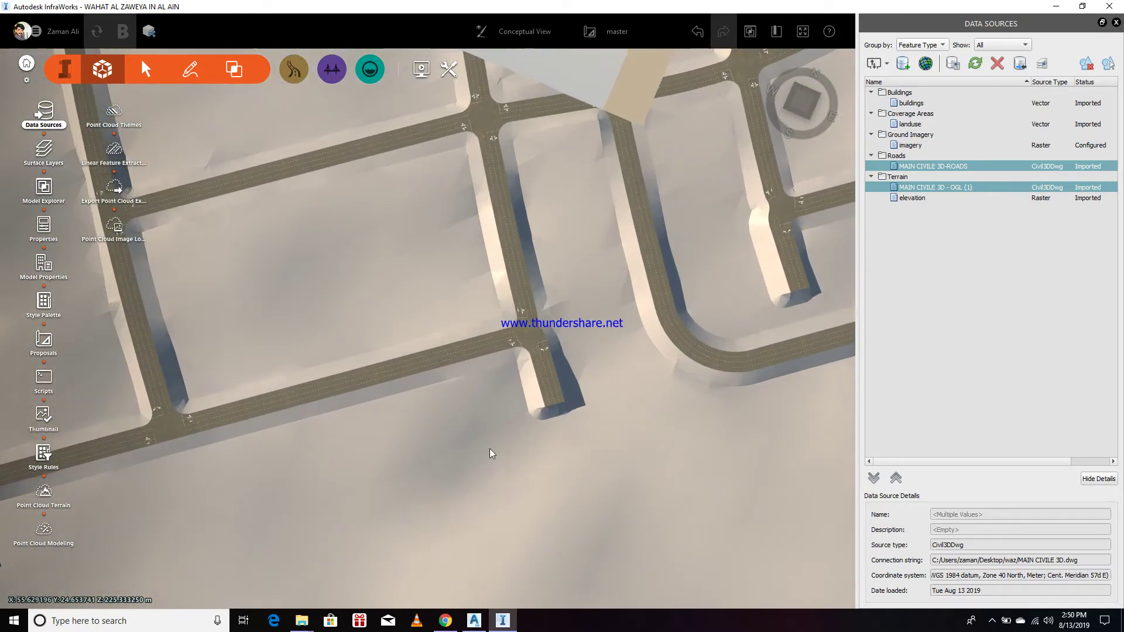
pyautogui.moveTo(489, 448); pyautogui.dragTo(720, 267, button='middle')
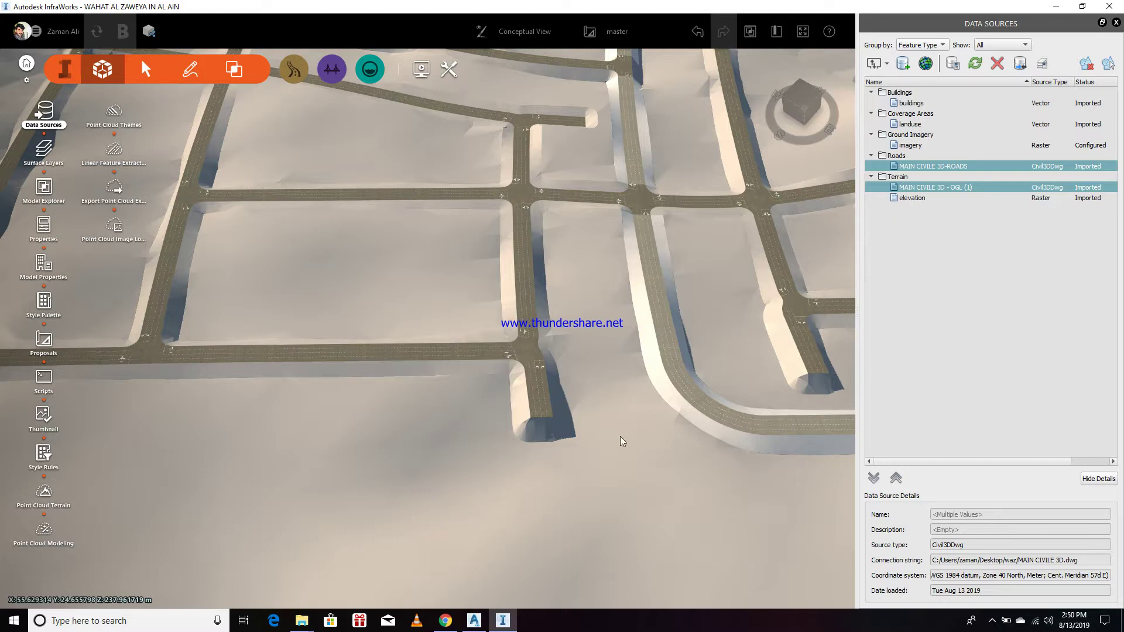
pyautogui.click(650, 328)
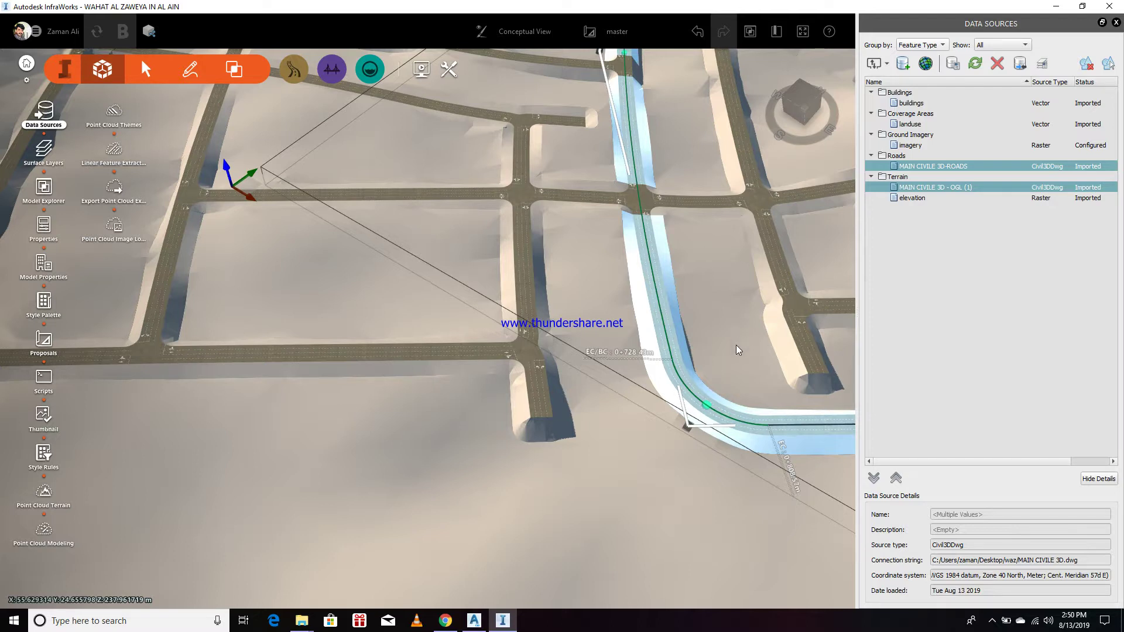
pyautogui.click(735, 249)
pyautogui.moveTo(494, 432); pyautogui.dragTo(303, 327)
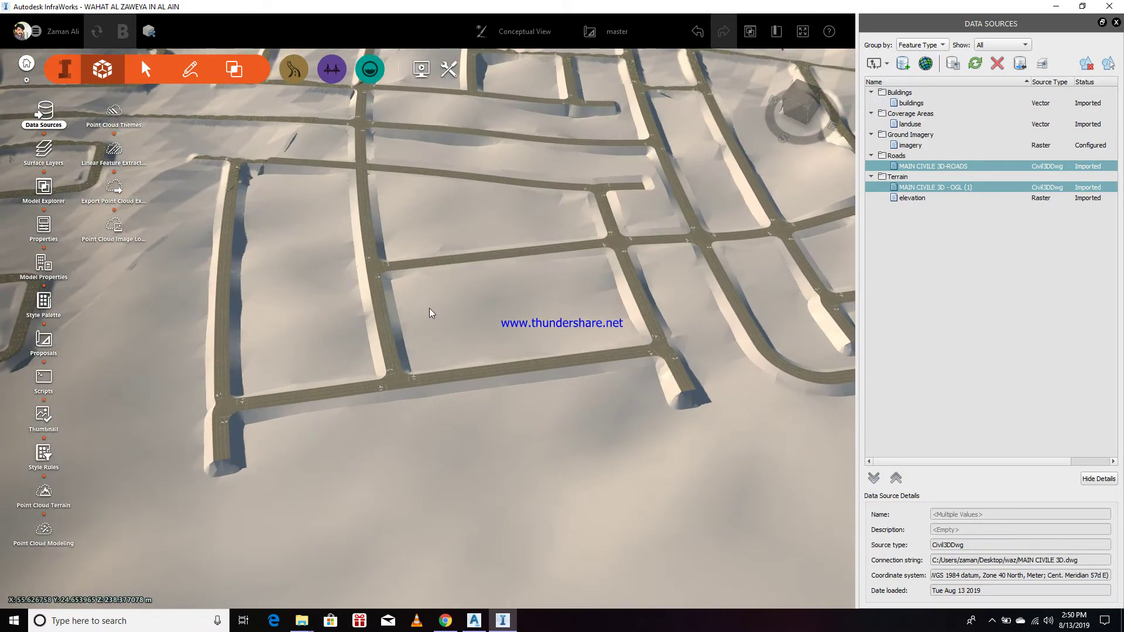
pyautogui.scroll(2, 458, 339)
pyautogui.scroll(6, 473, 289)
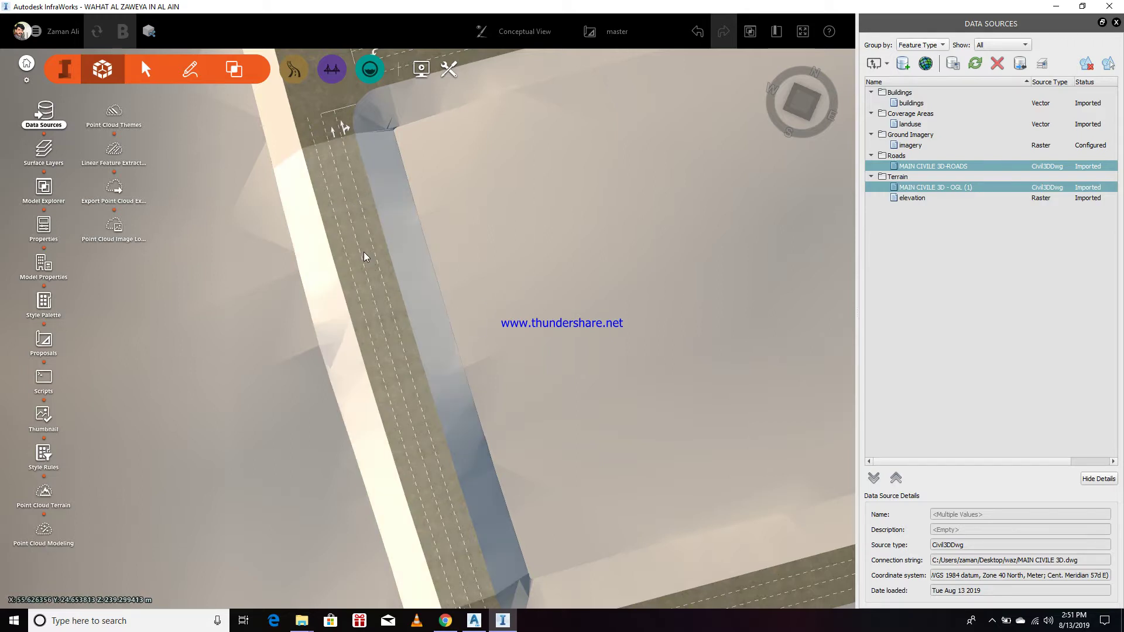
# Step: Select the straight road MD28 between the two junctions and collapse its attribute properties
pyautogui.moveTo(640, 327); pyautogui.dragTo(602, 212)
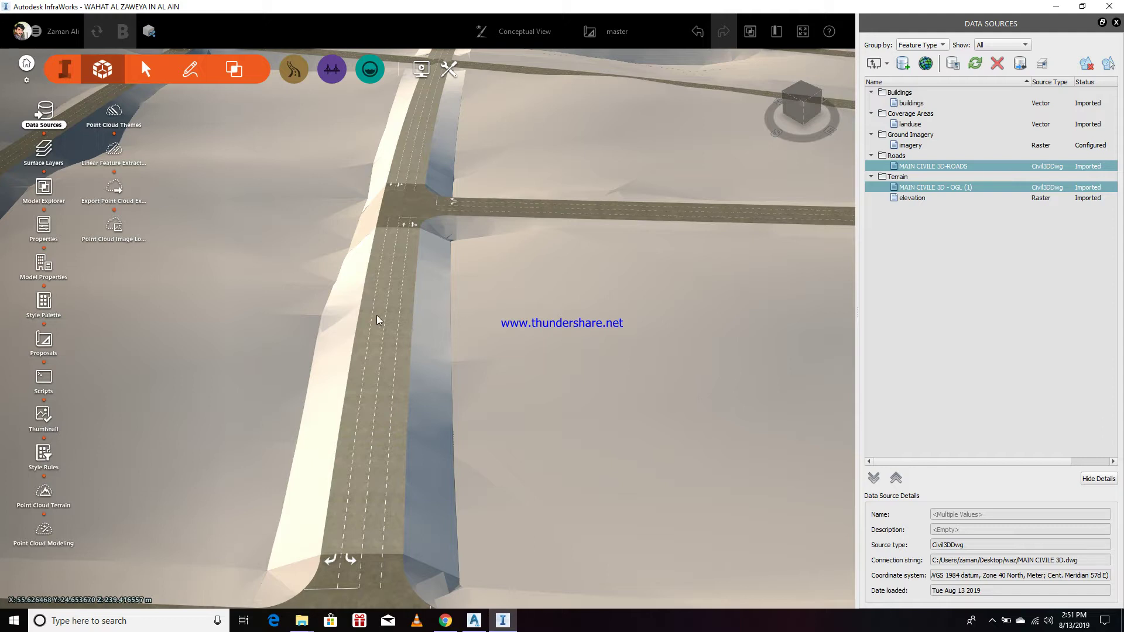
pyautogui.scroll(-3, 562, 351)
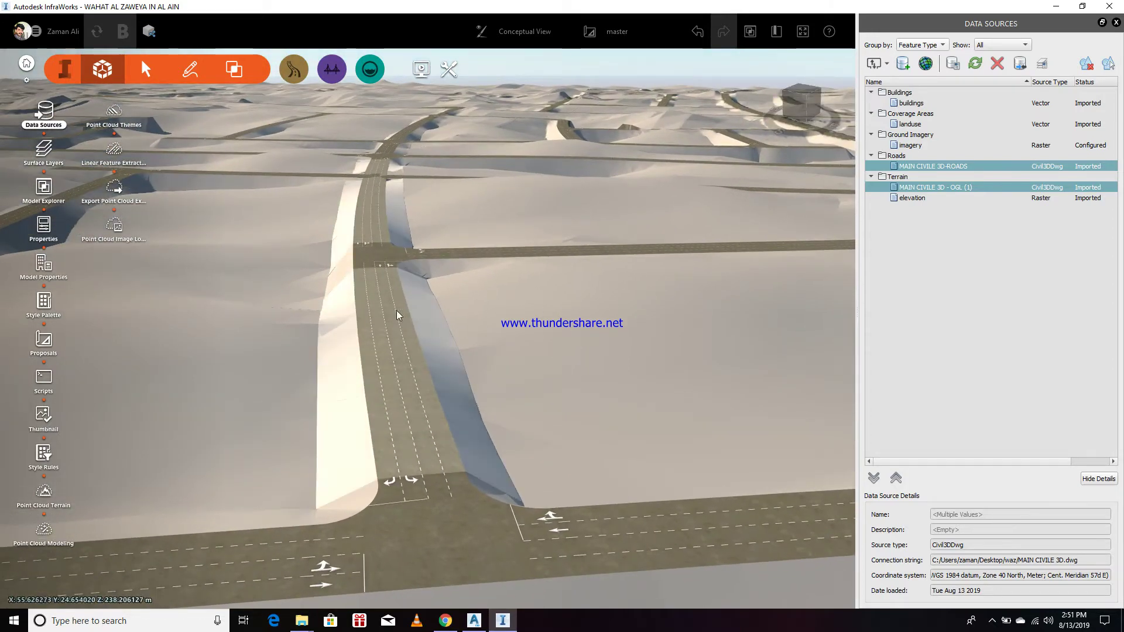
pyautogui.click(391, 353)
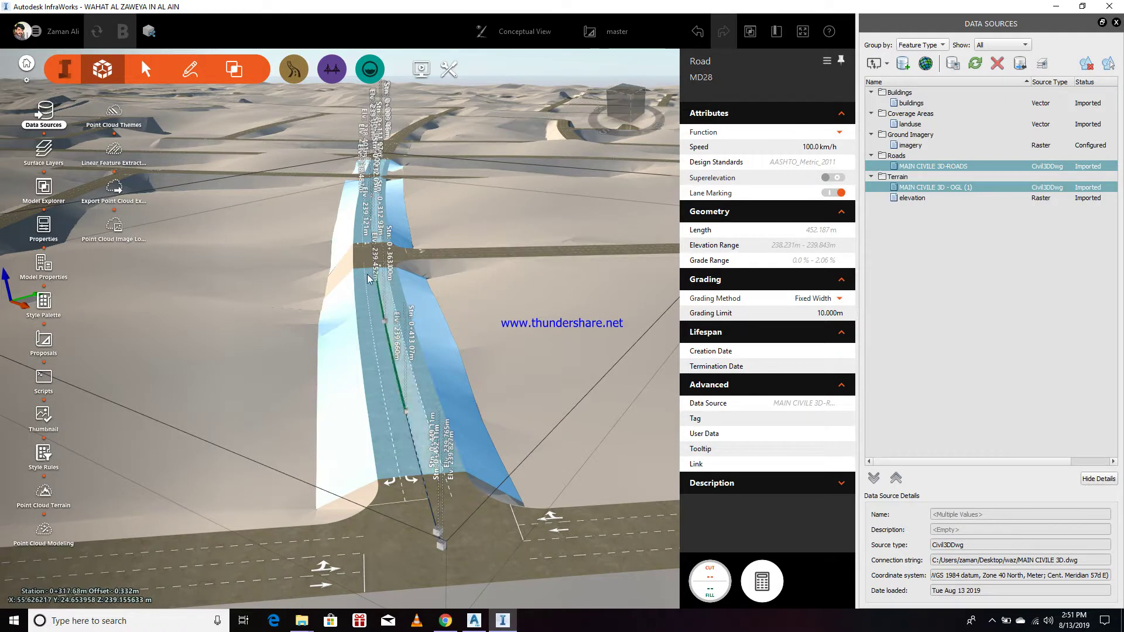
pyautogui.moveTo(520, 288); pyautogui.dragTo(613, 381)
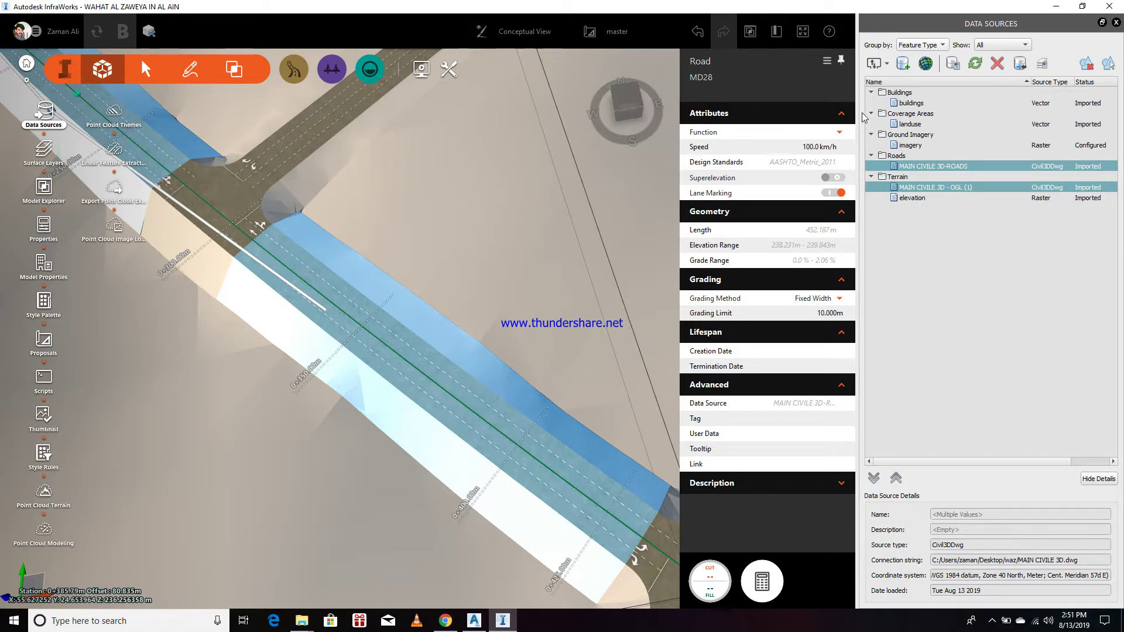
pyautogui.click(841, 115)
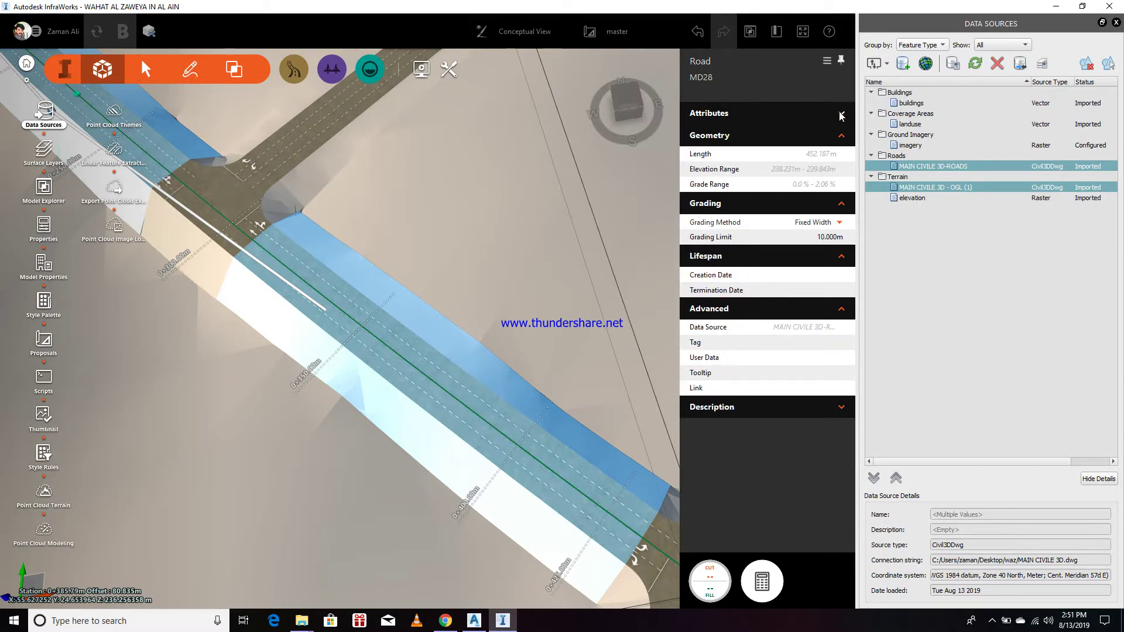
pyautogui.click(534, 259)
pyautogui.click(410, 401)
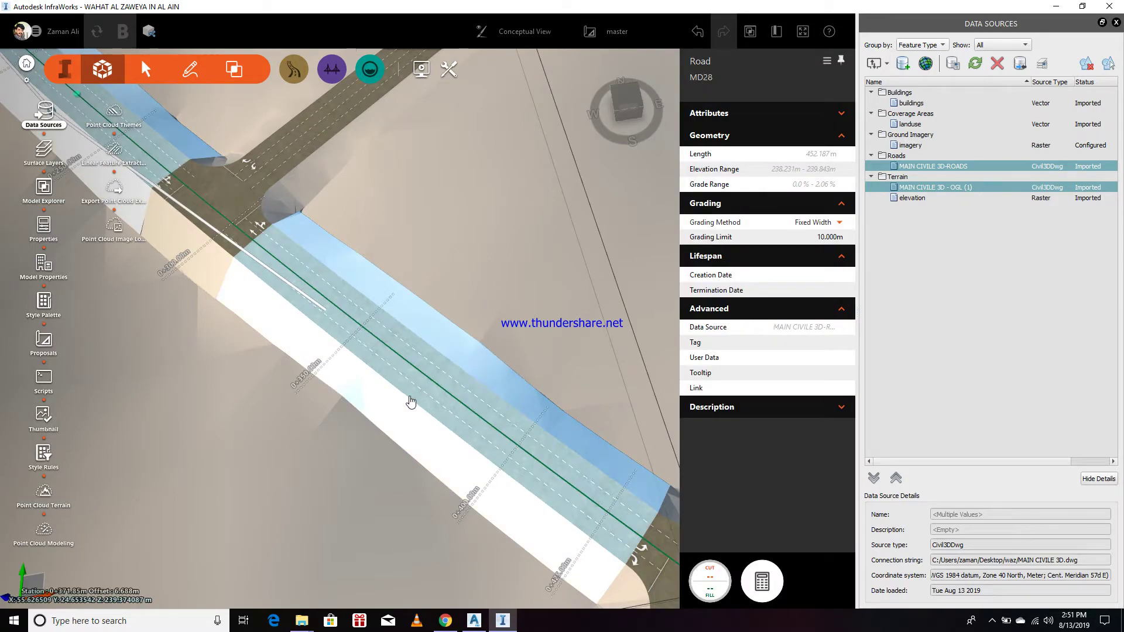
# Step: Start replacing the assembly of road MD28 and choose the Ramp Two Lane Shoulder assembly as the replacement
pyautogui.rightClick(411, 401)
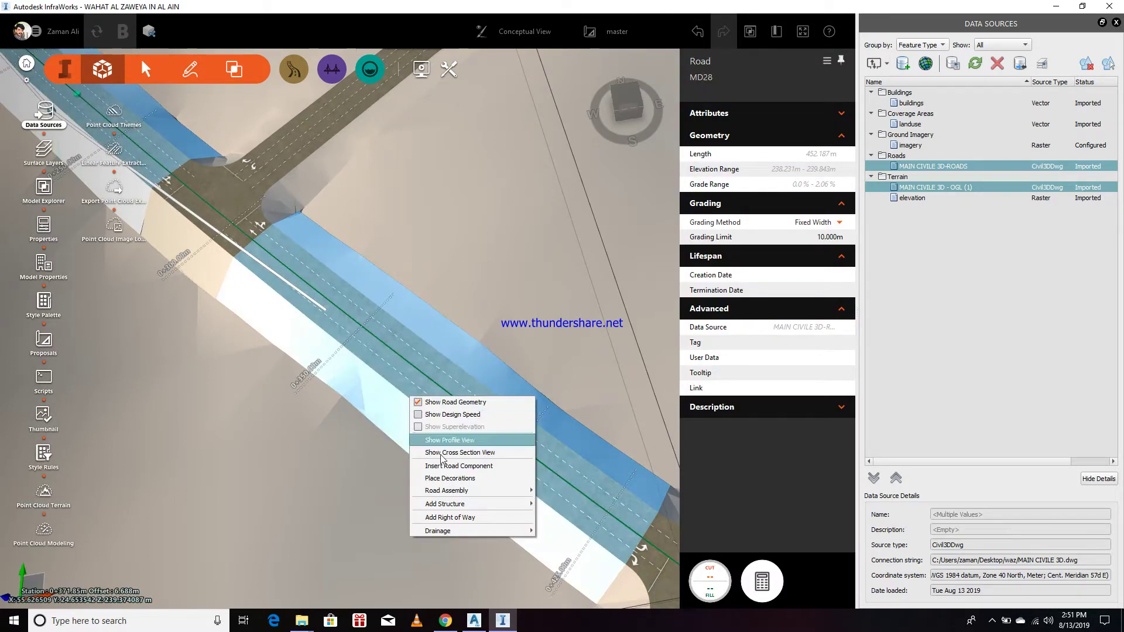
pyautogui.moveTo(454, 496)
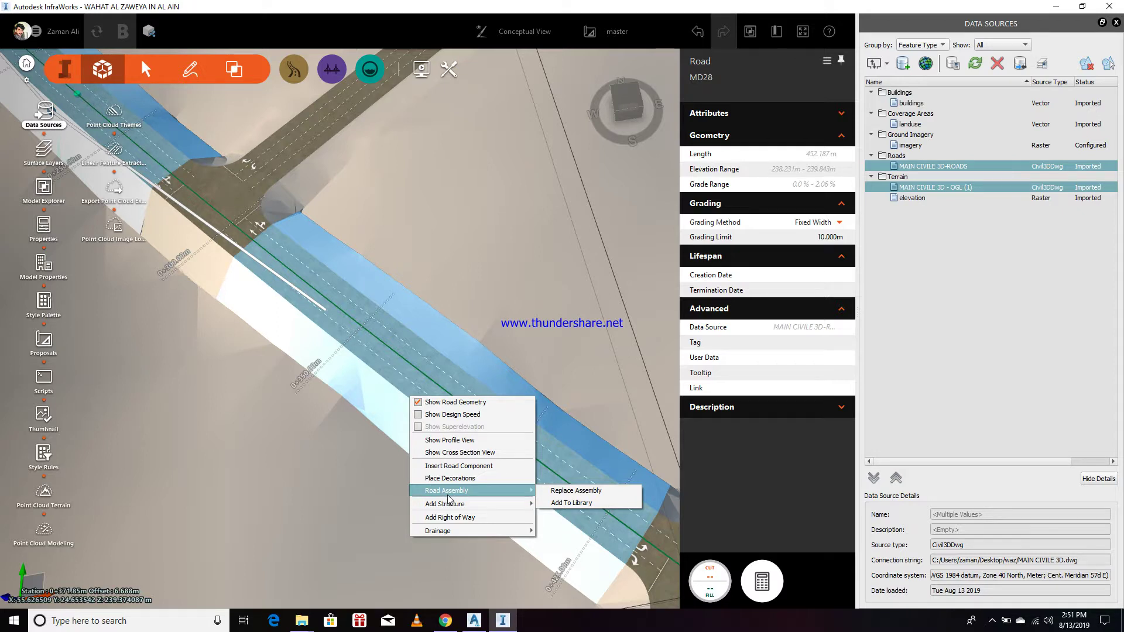
pyautogui.click(601, 492)
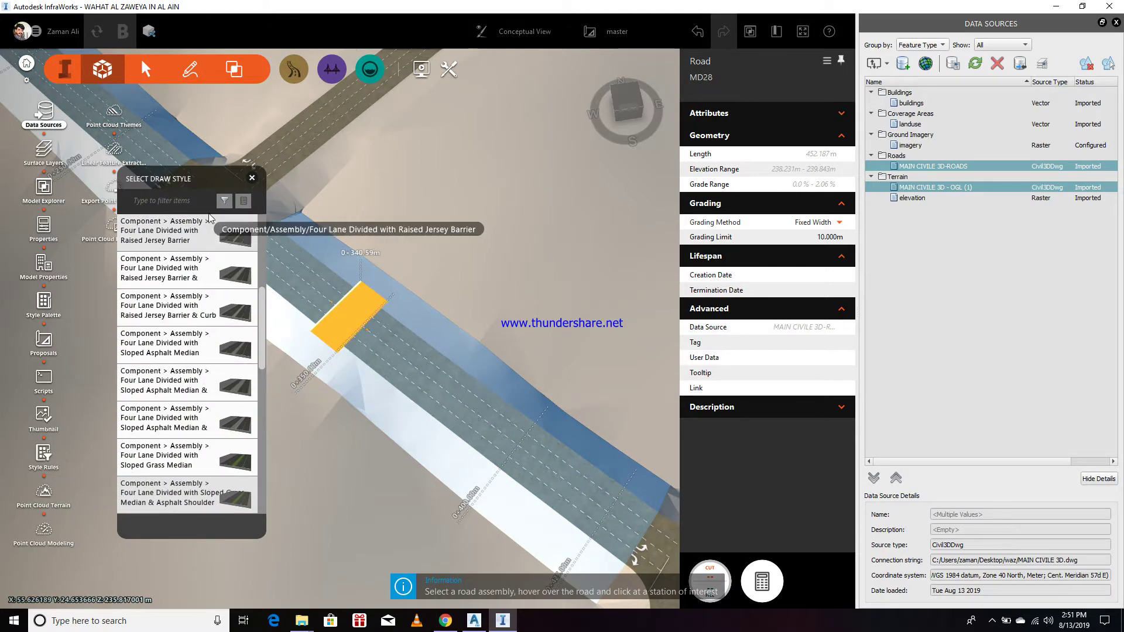
pyautogui.scroll(-5, 240, 363)
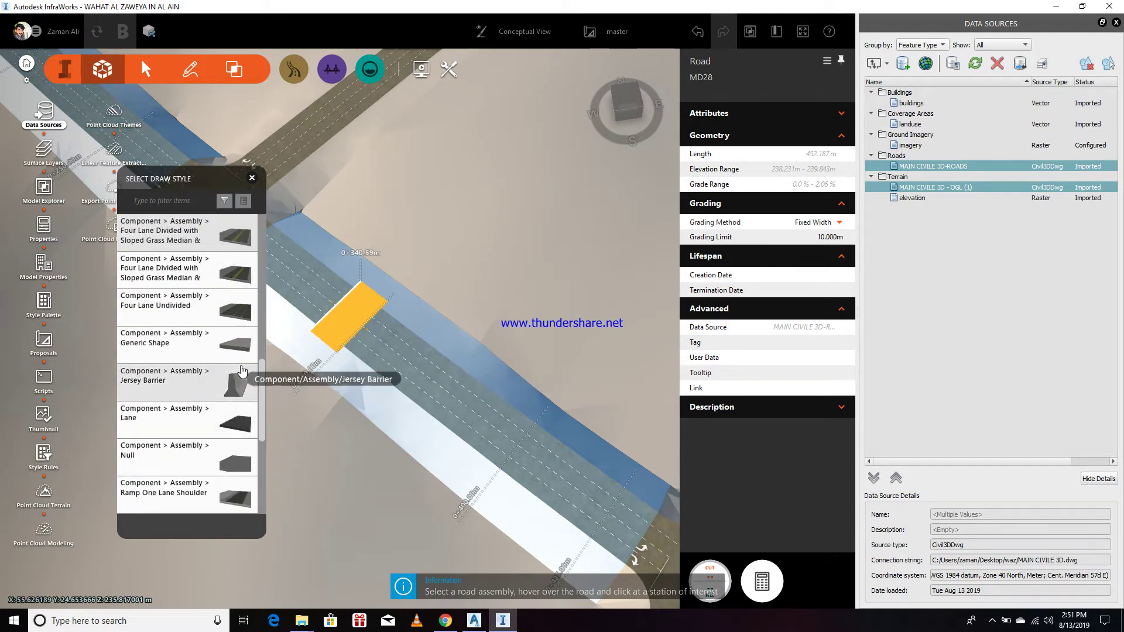
pyautogui.scroll(2, 243, 366)
pyautogui.scroll(5, 243, 365)
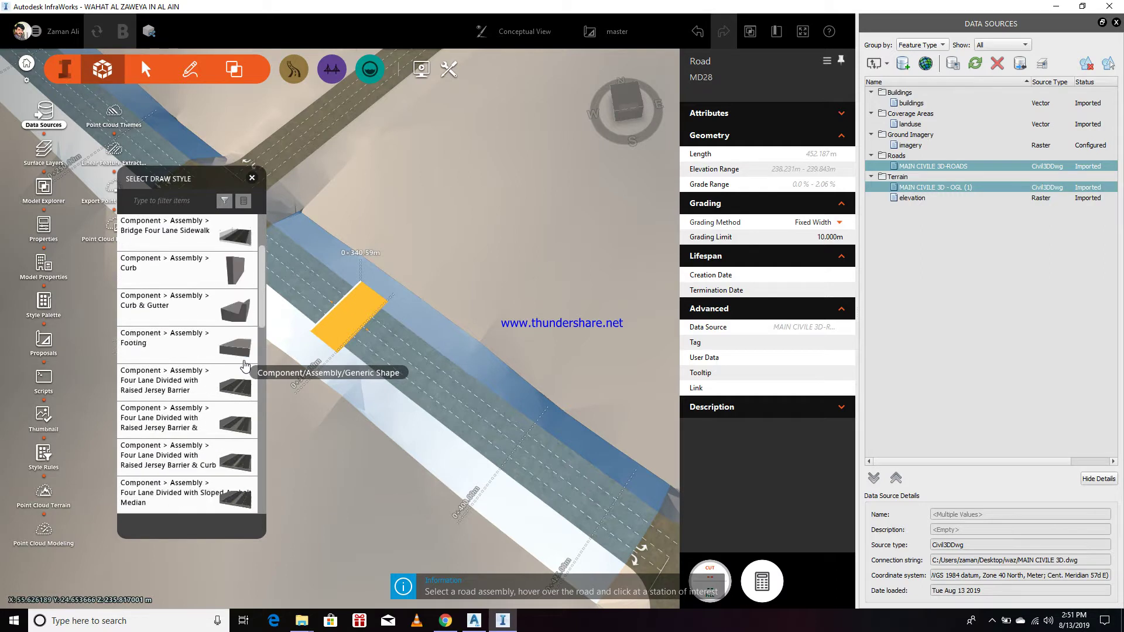
pyautogui.scroll(-7, 245, 366)
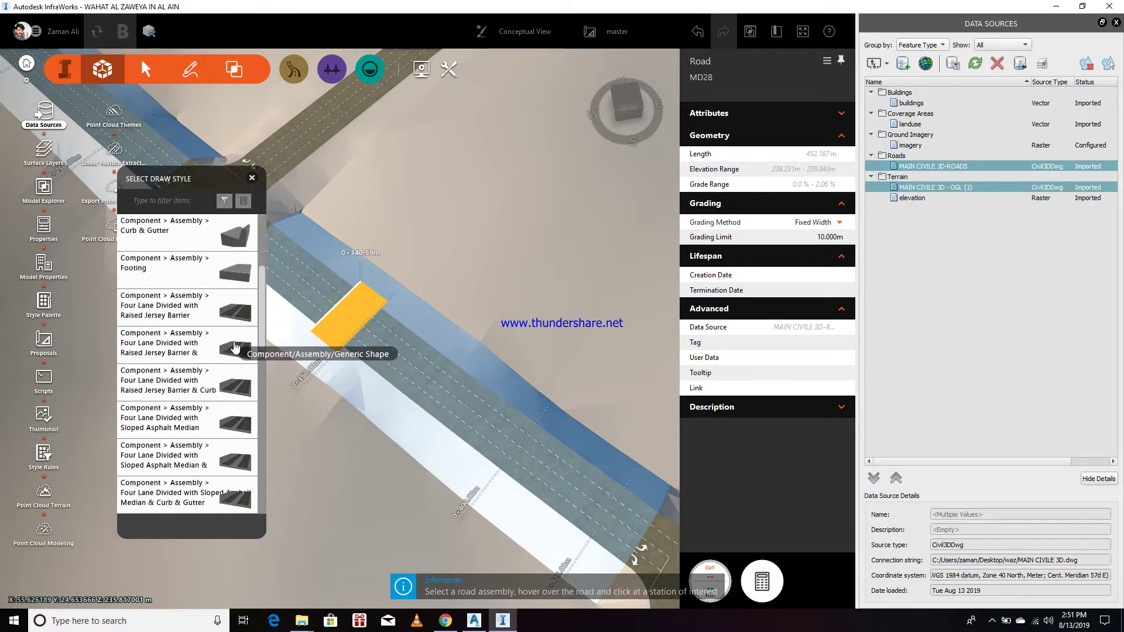
pyautogui.scroll(-2, 238, 349)
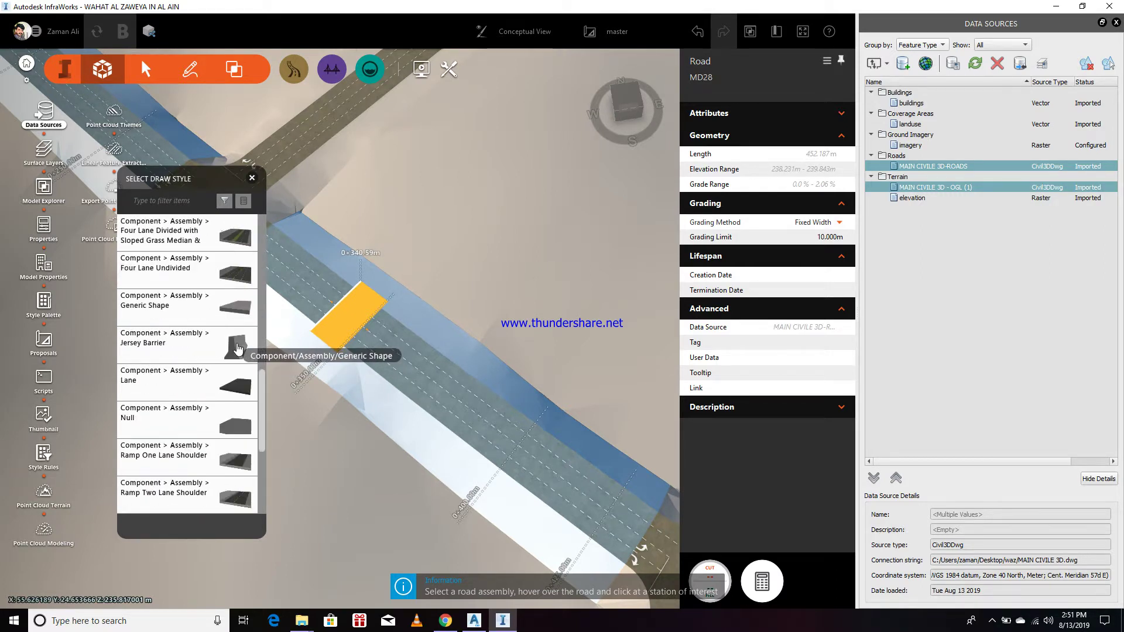
pyautogui.scroll(-5, 238, 349)
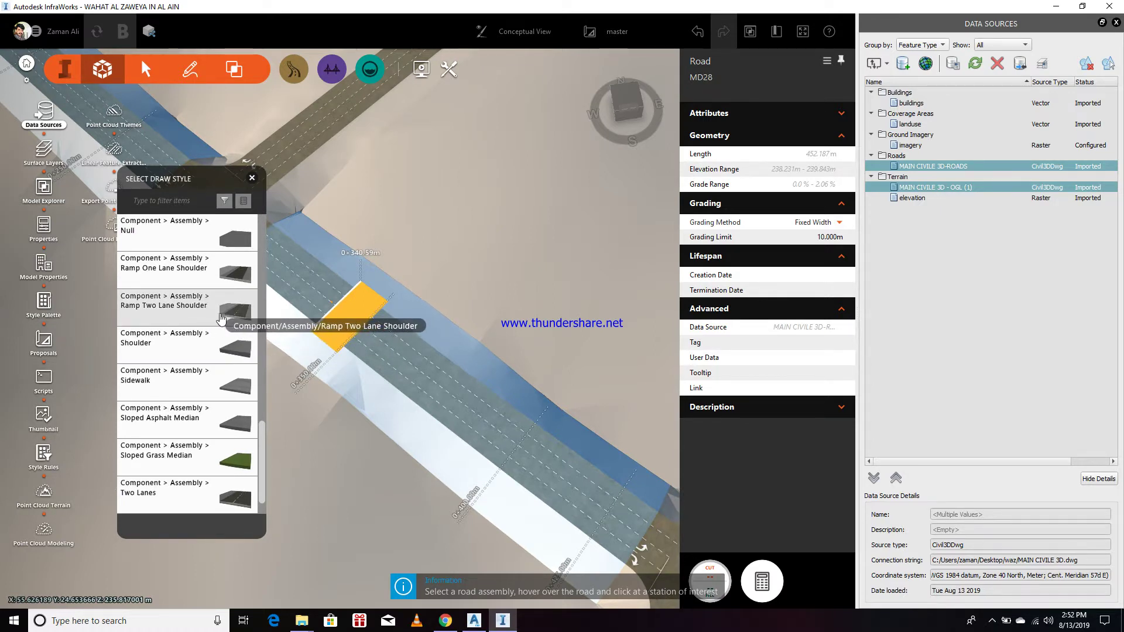
pyautogui.scroll(-1, 227, 315)
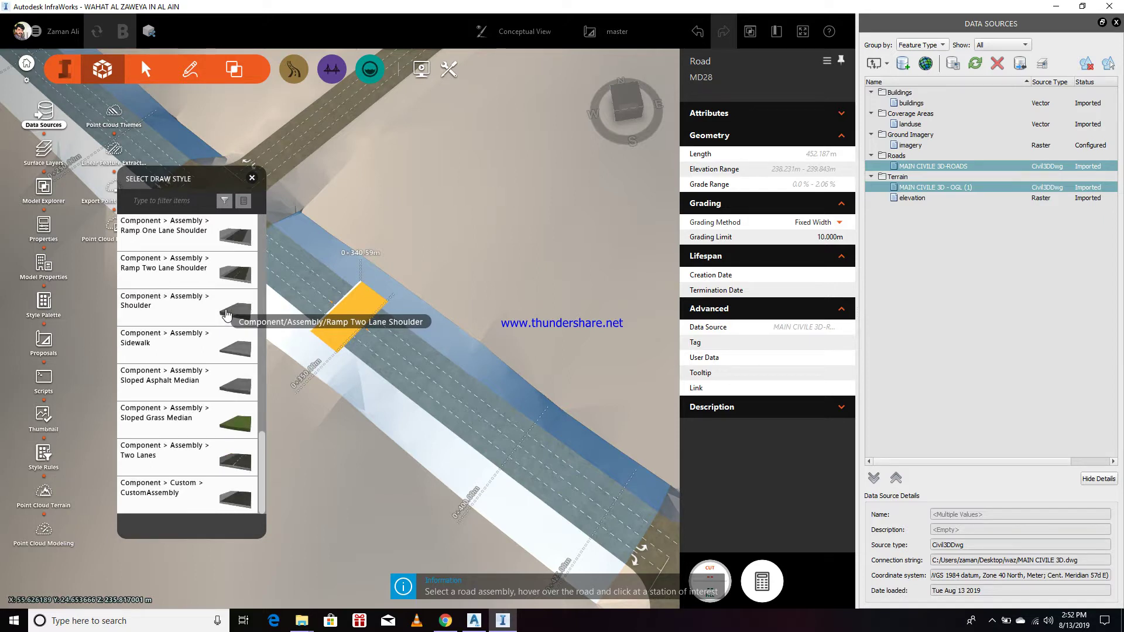
pyautogui.scroll(1, 191, 317)
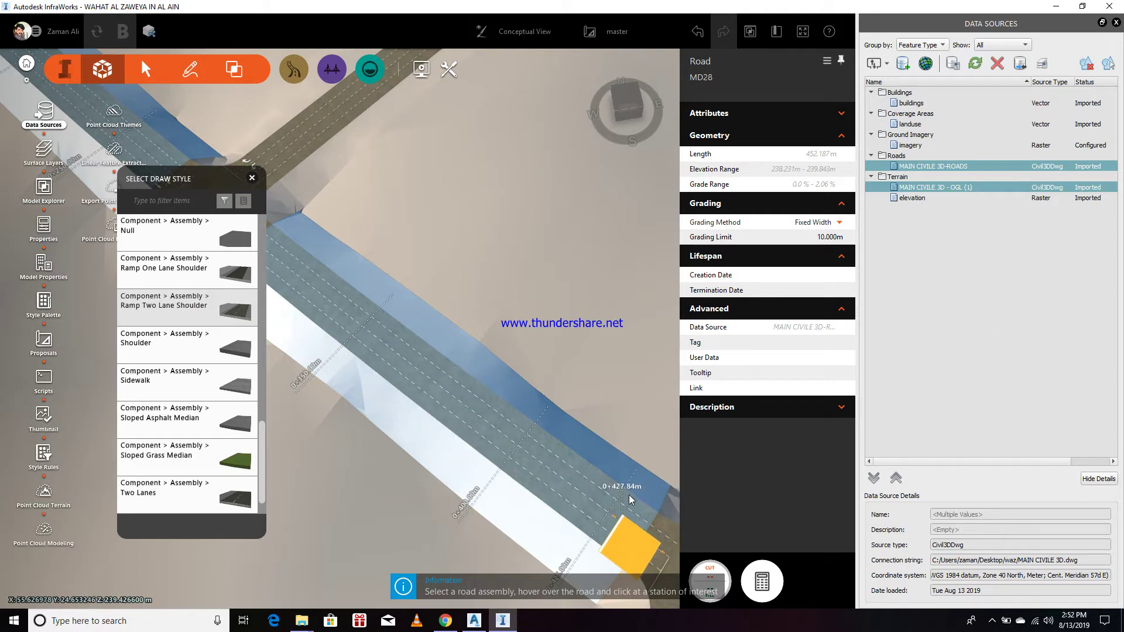
# Step: Apply the chosen assembly along road MD28 from its end at the junction back to station 0
pyautogui.scroll(-3, 637, 498)
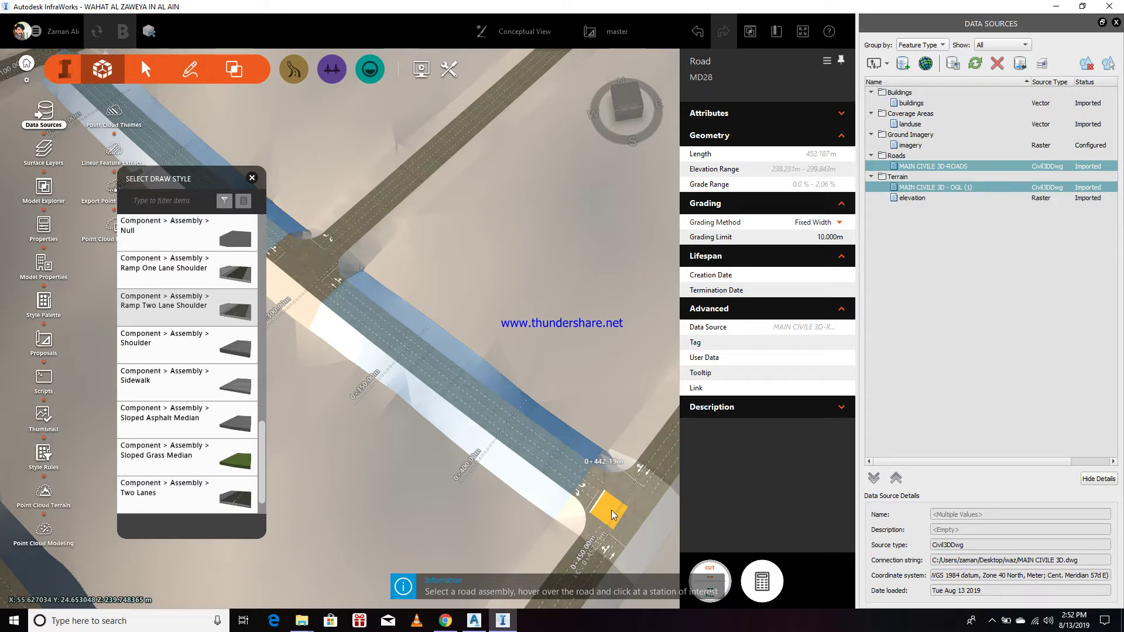
pyautogui.click(612, 516)
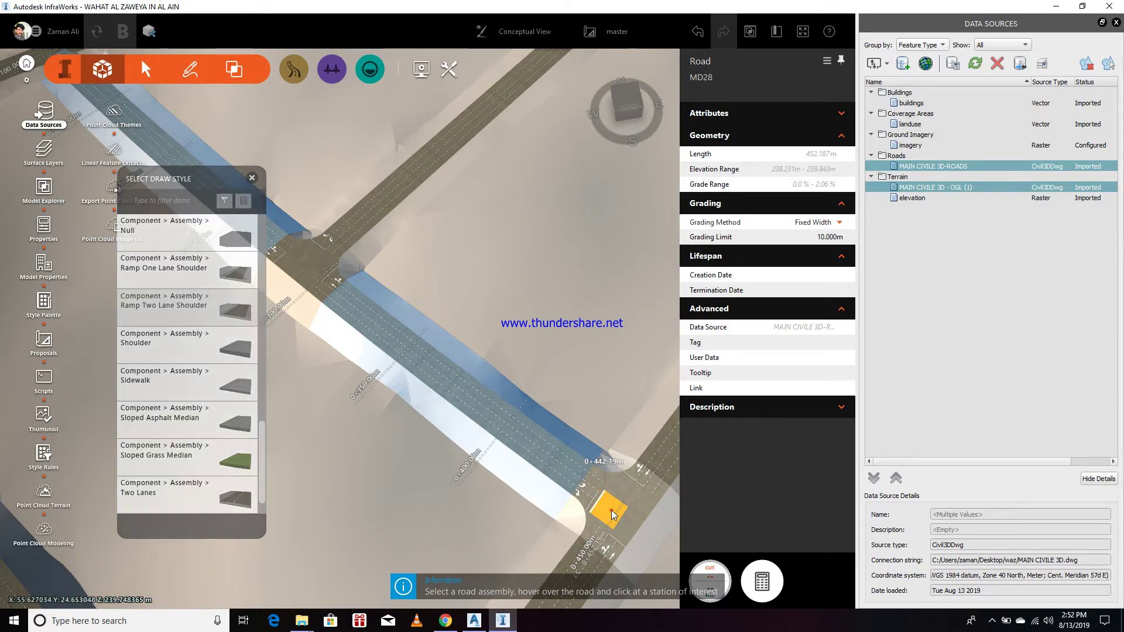
pyautogui.moveTo(604, 498); pyautogui.dragTo(451, 381)
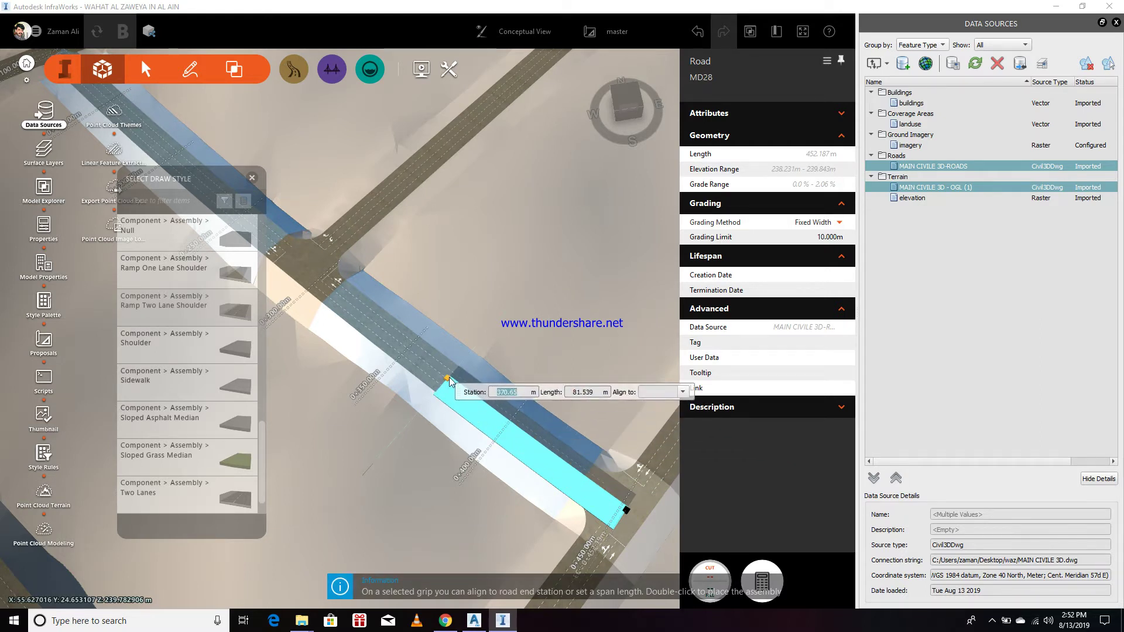
pyautogui.write('0')
pyautogui.press('Return')
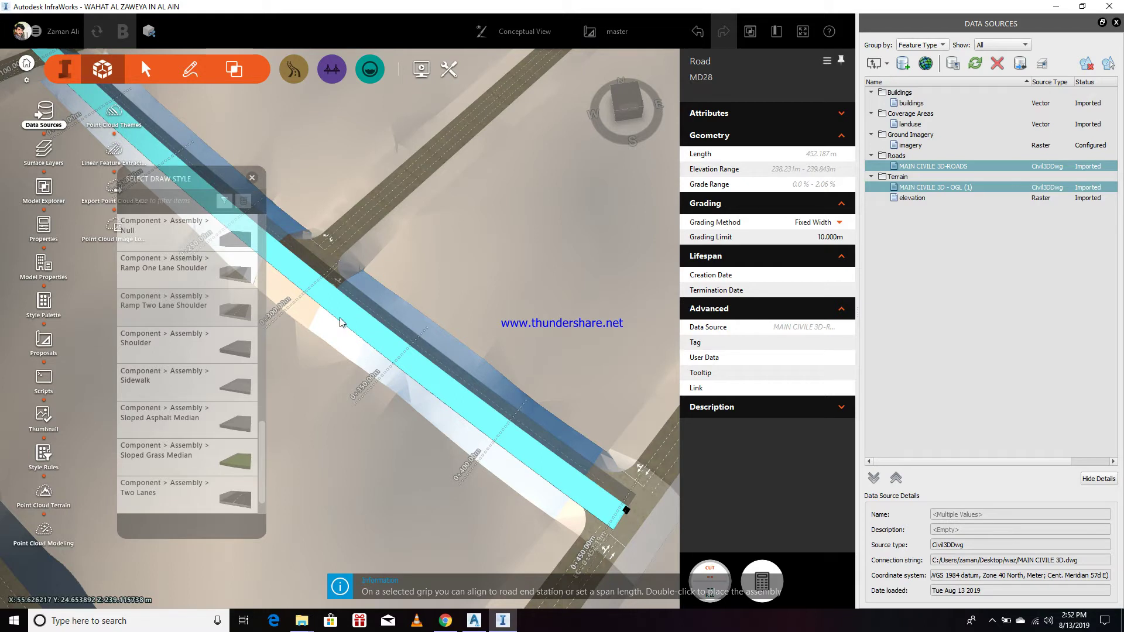
pyautogui.click(380, 437)
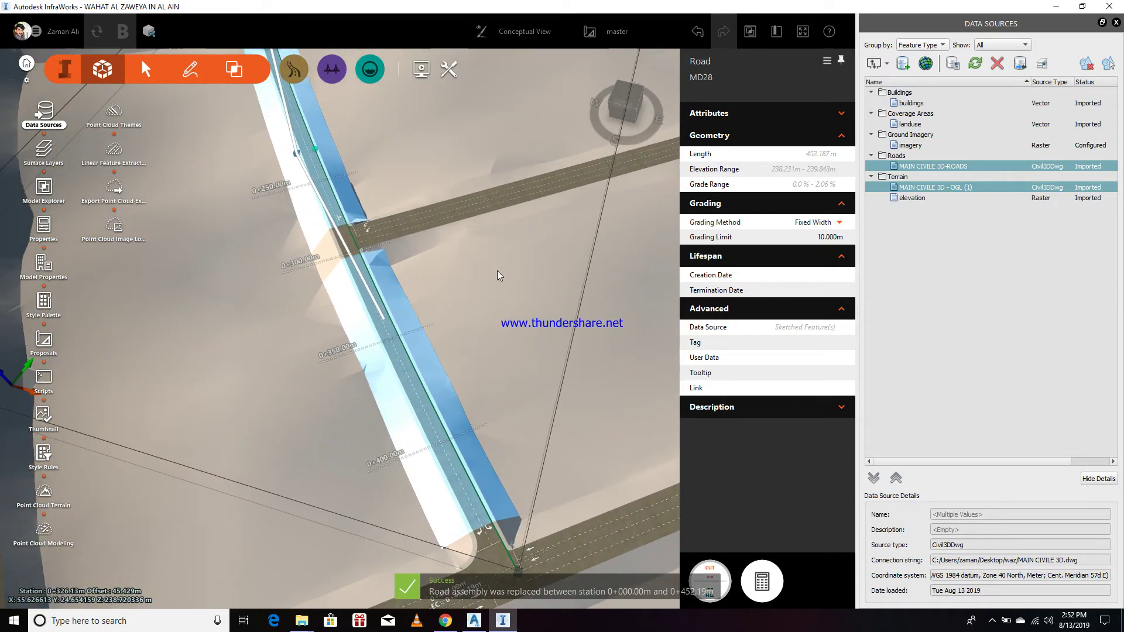
# Step: Deselect the road and inspect its replaced lanes, shoulders and side slopes up close and from several angles
pyautogui.click(498, 274)
pyautogui.scroll(5, 472, 393)
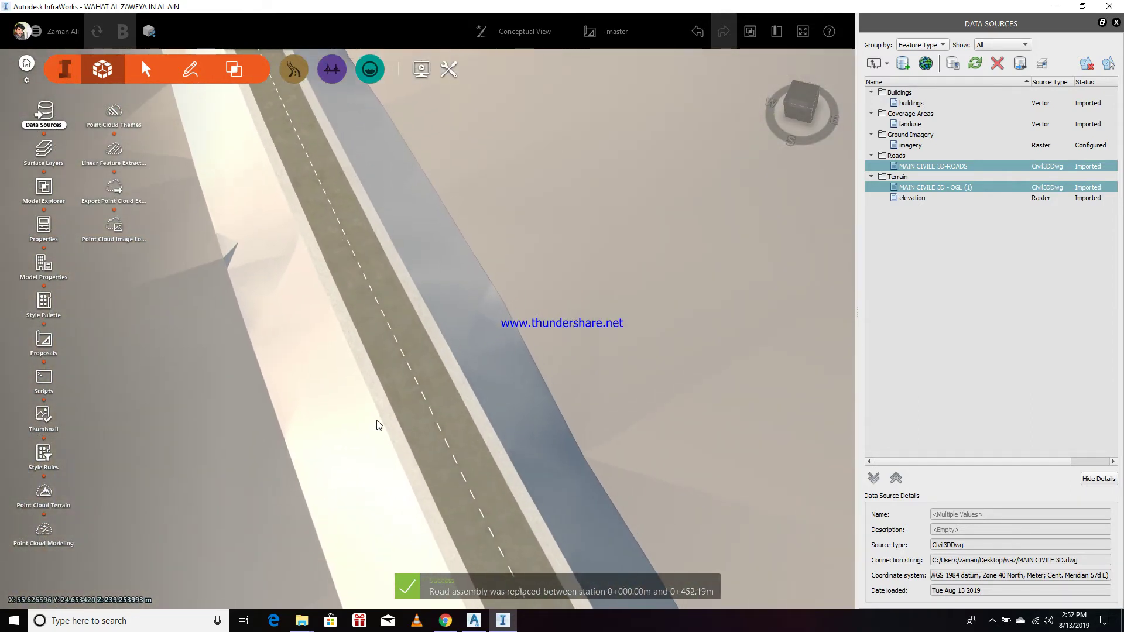
pyautogui.moveTo(376, 425)
pyautogui.keyDown('shift'); pyautogui.mouseDown(button='middle')
pyautogui.moveTo(459, 346)
pyautogui.moveTo(396, 376)
pyautogui.moveTo(419, 316)
pyautogui.moveTo(416, 341)
pyautogui.moveTo(448, 334)
pyautogui.mouseUp(button='middle'); pyautogui.keyUp('shift')
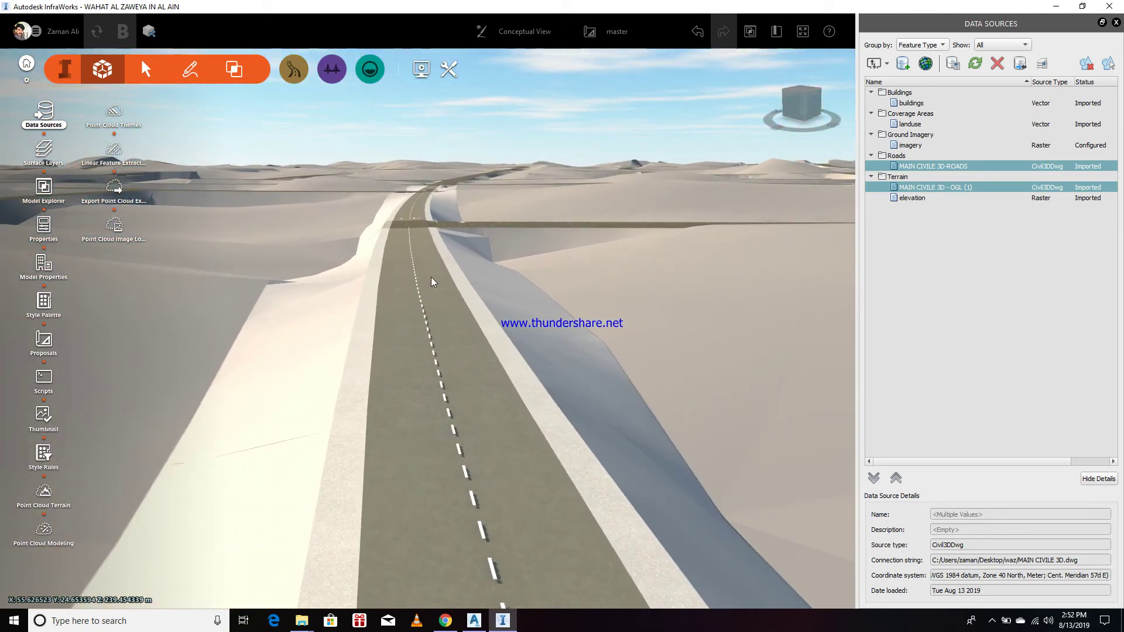
pyautogui.keyDown('shift'); pyautogui.moveTo(437, 288); pyautogui.dragTo(423, 413, button='middle'); pyautogui.keyUp('shift')
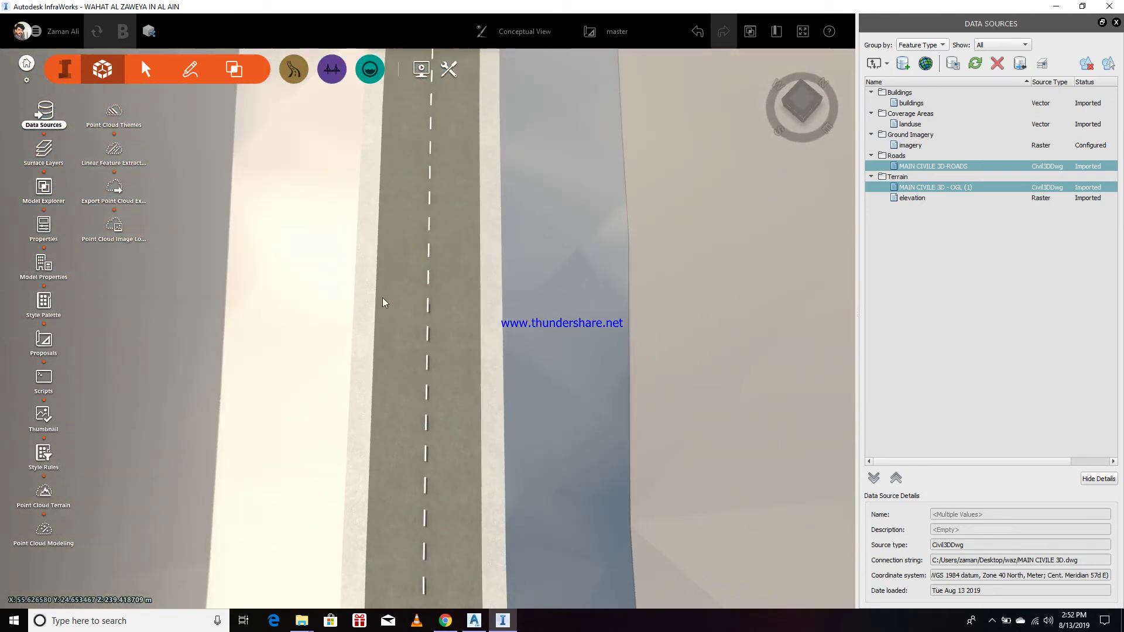
pyautogui.keyDown('shift'); pyautogui.moveTo(395, 447); pyautogui.dragTo(542, 244, button='middle'); pyautogui.keyUp('shift')
pyautogui.scroll(-6, 627, 240)
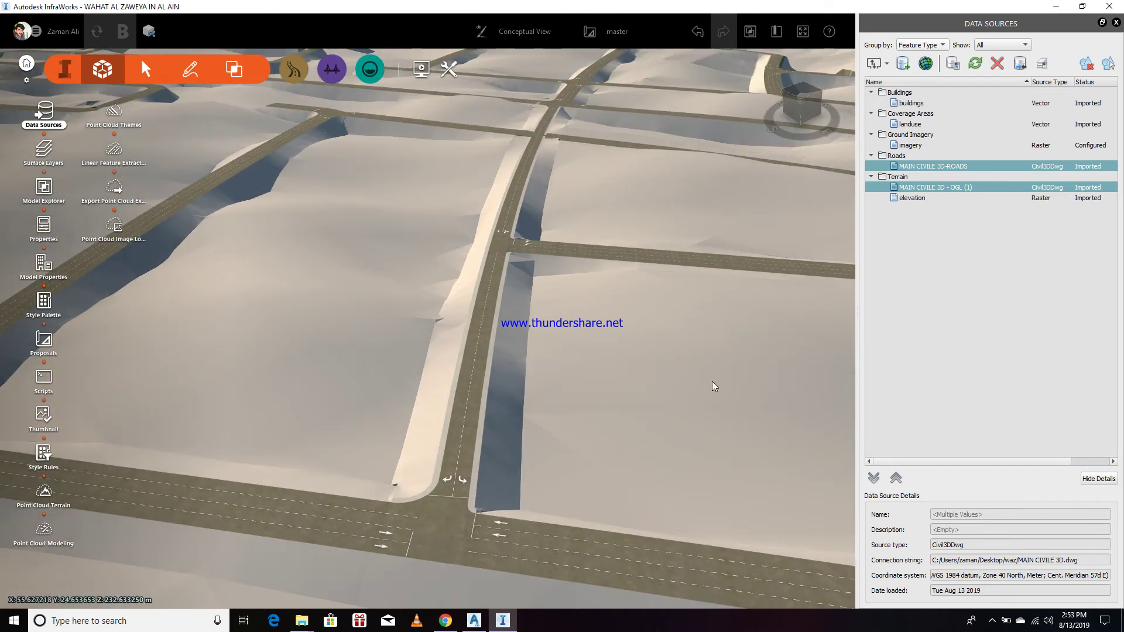
# Step: Examine the whole road network on the terrain from a distance, including how the modified road connects to its neighbours
pyautogui.scroll(-8, 387, 316)
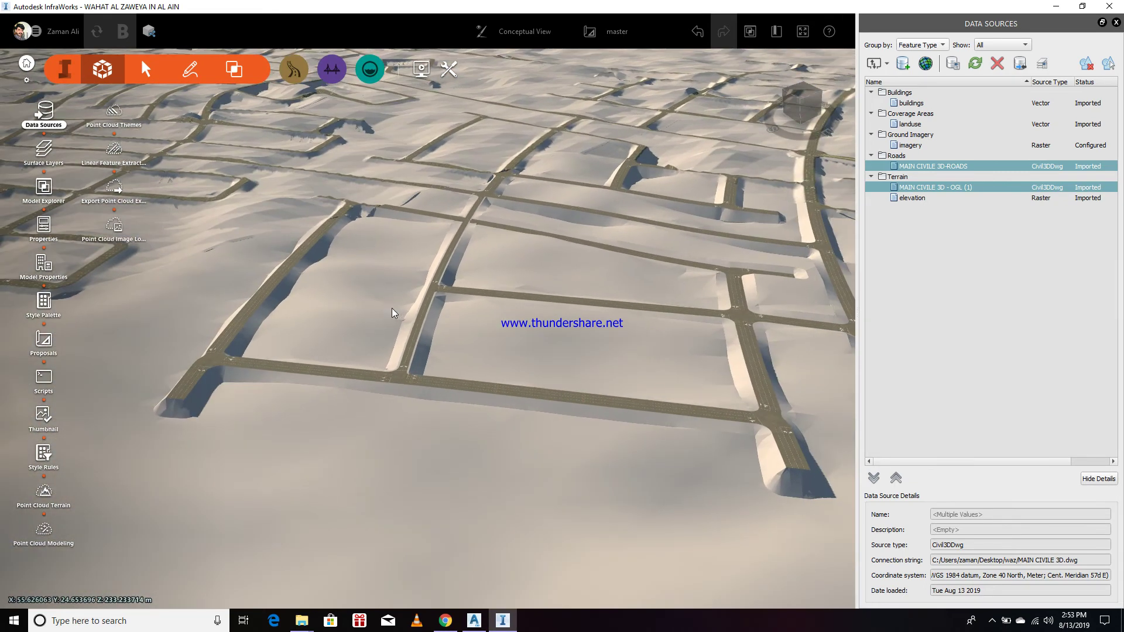
pyautogui.scroll(6, 533, 301)
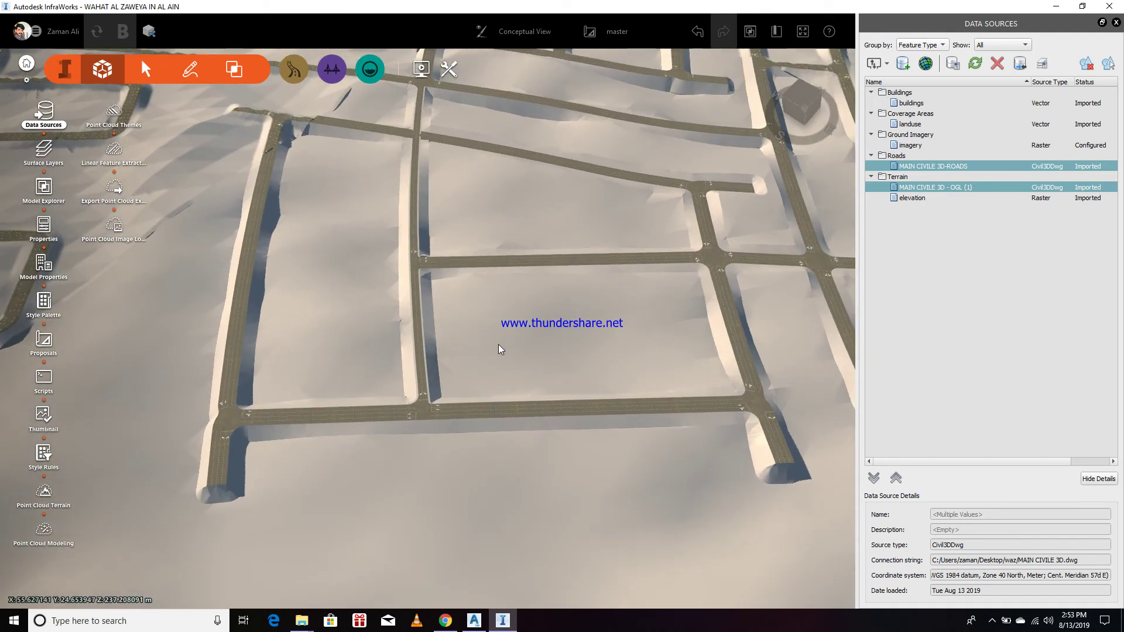
pyautogui.scroll(-5, 373, 424)
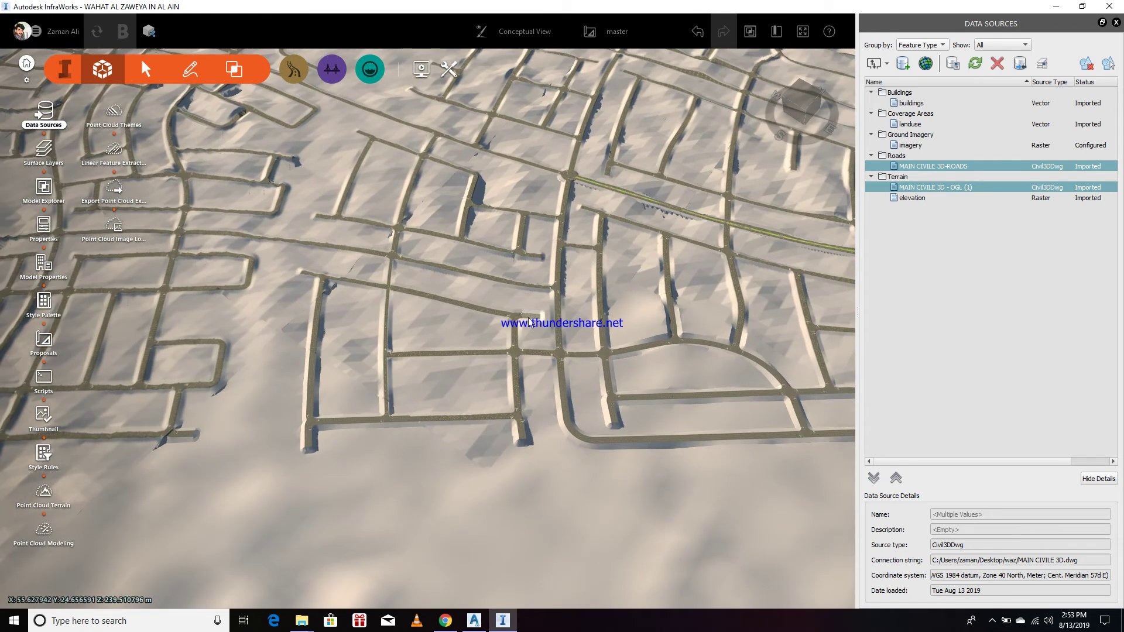
pyautogui.scroll(-2, 425, 451)
pyautogui.moveTo(426, 444)
pyautogui.mouseDown(button='middle')
pyautogui.moveTo(371, 427)
pyautogui.moveTo(416, 439)
pyautogui.mouseUp(button='middle')
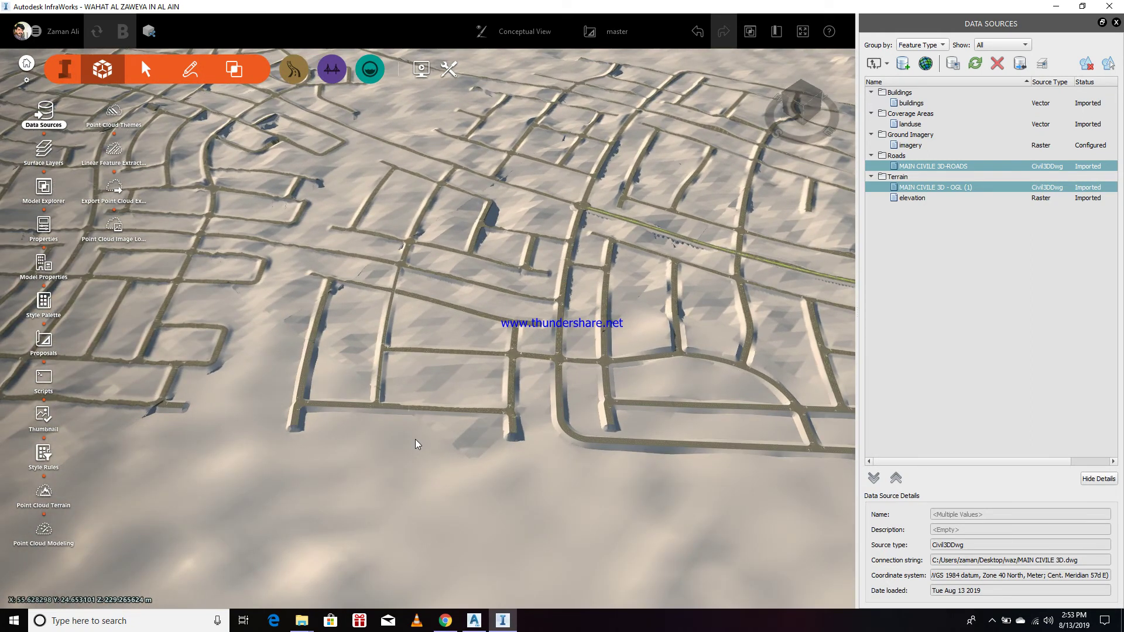
pyautogui.moveTo(416, 439); pyautogui.dragTo(400, 439, button='middle')
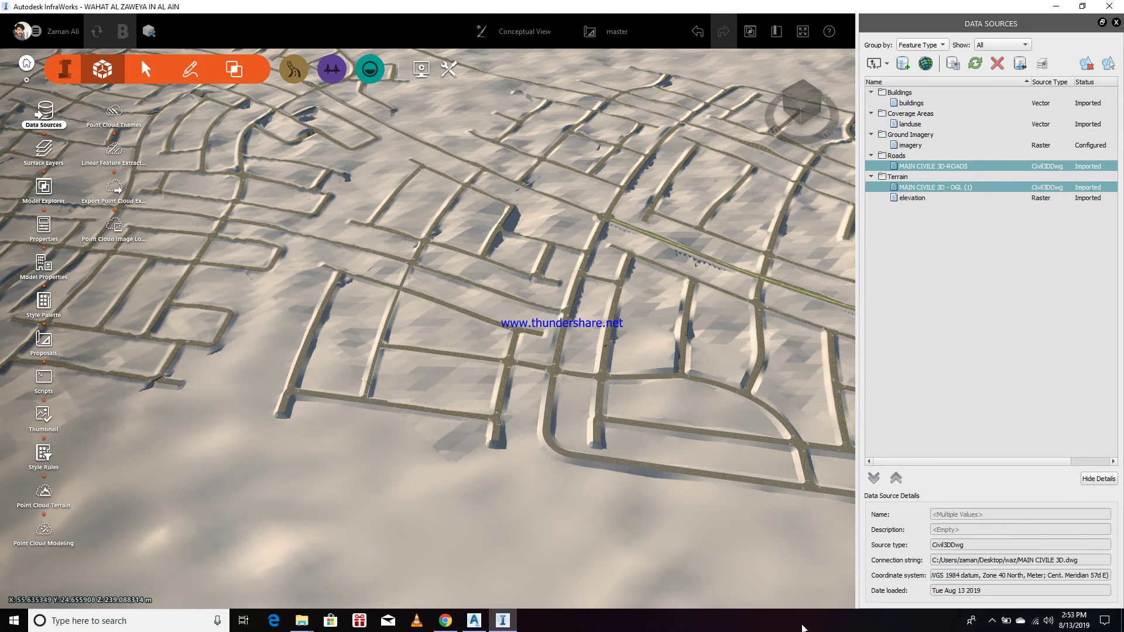
pyautogui.click(991, 623)
pyautogui.click(1028, 575)
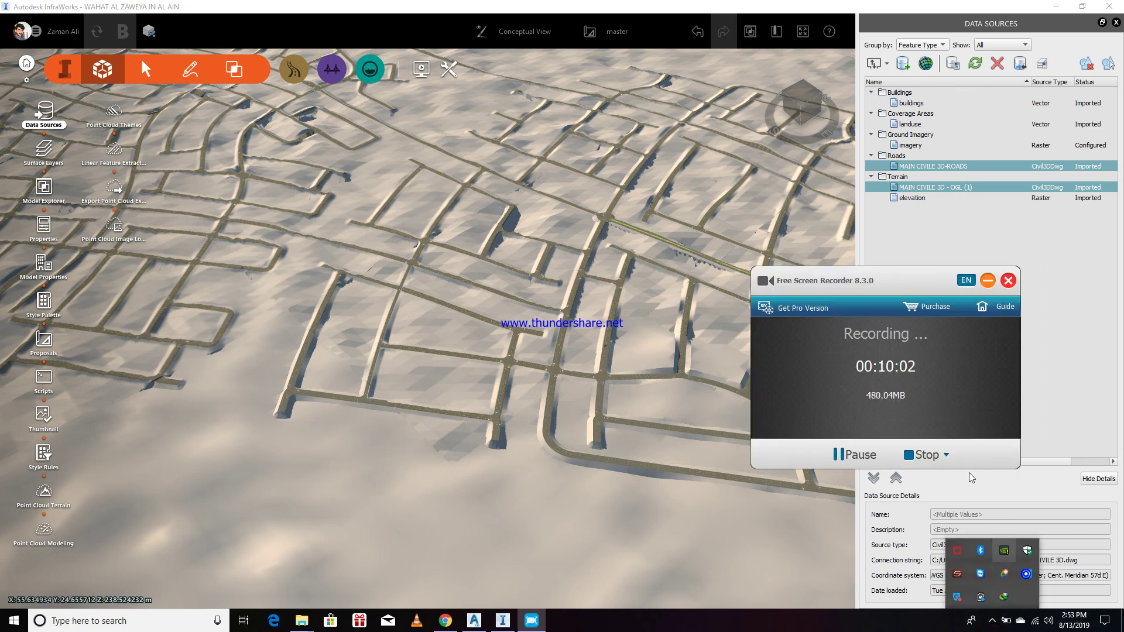